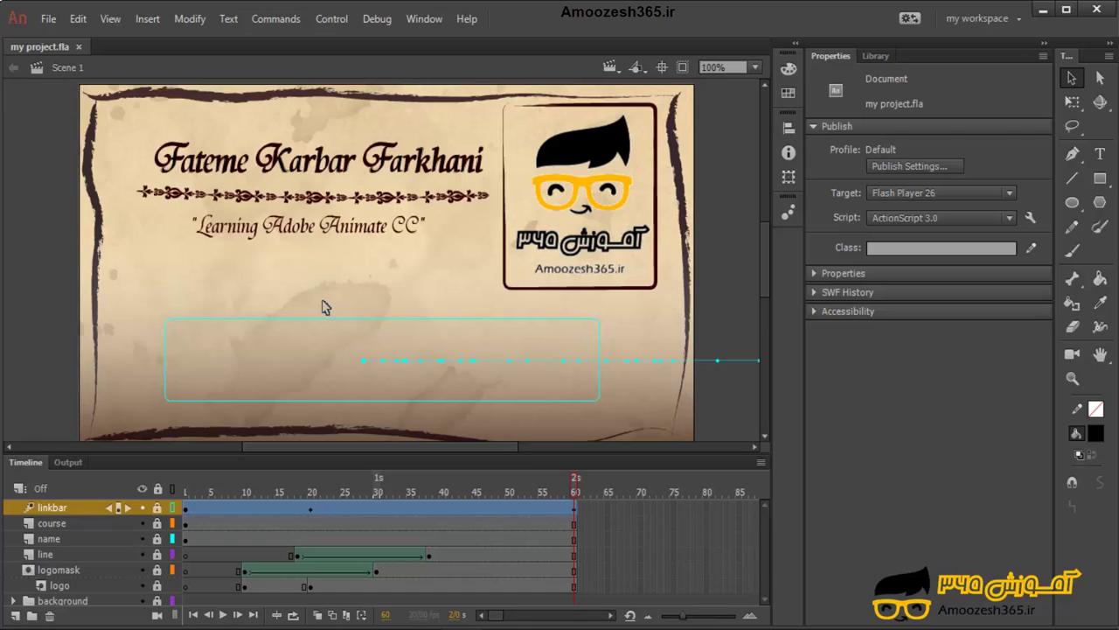
# Step: Convert the document to HTML5 Canvas and save it as my project_HTML5 Canvas.fla in the project folder on drive F
pyautogui.click(48, 19)
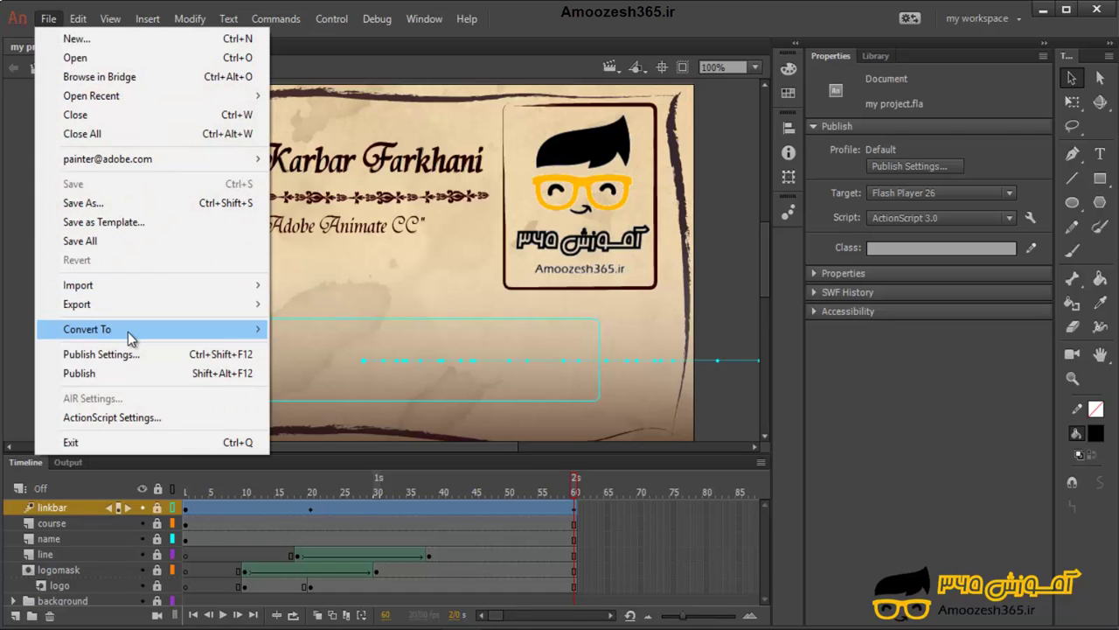
pyautogui.moveTo(147, 336)
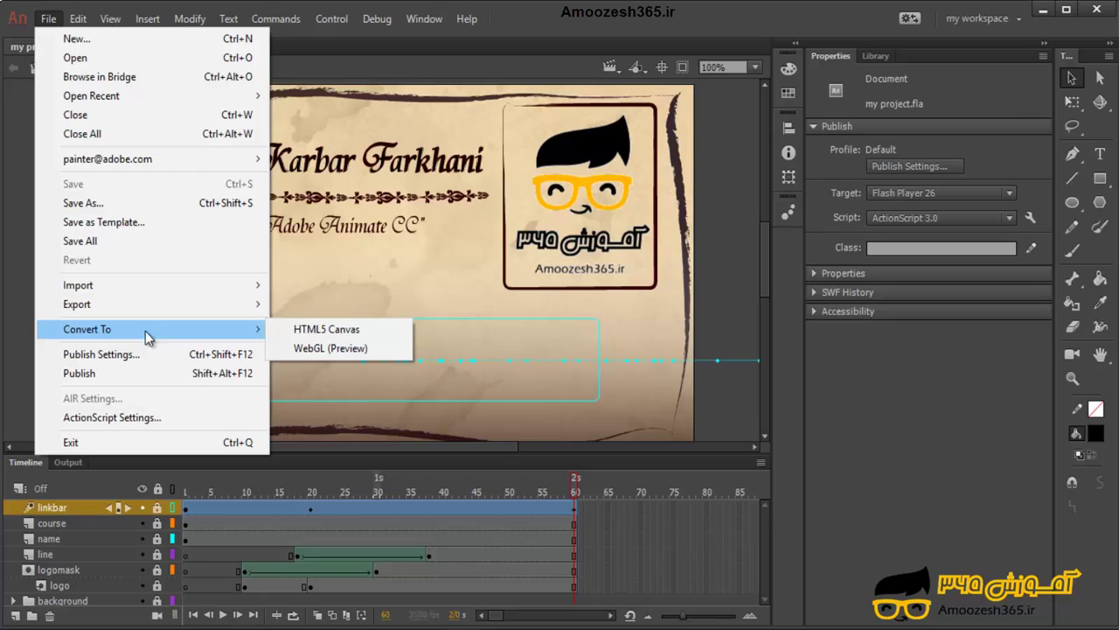
pyautogui.click(297, 337)
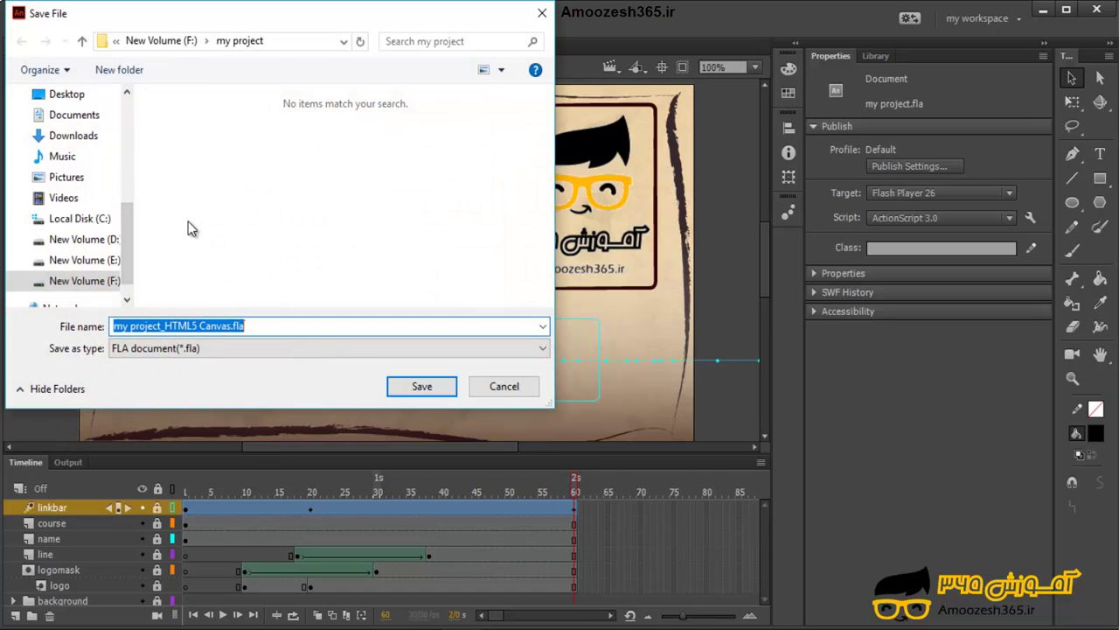
pyautogui.click(91, 283)
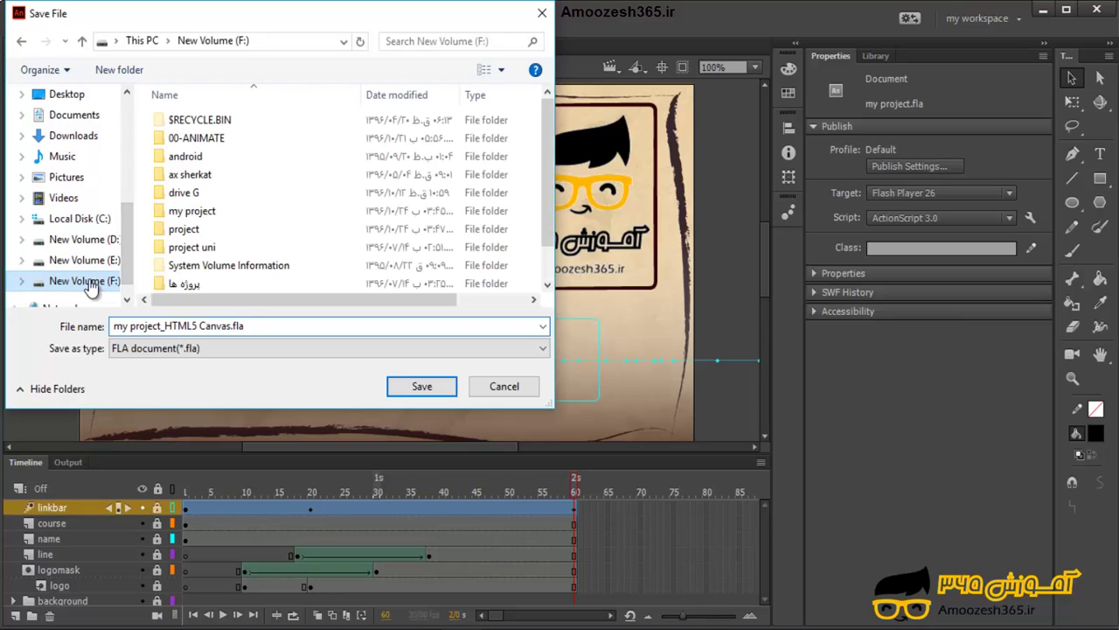
pyautogui.doubleClick(221, 229)
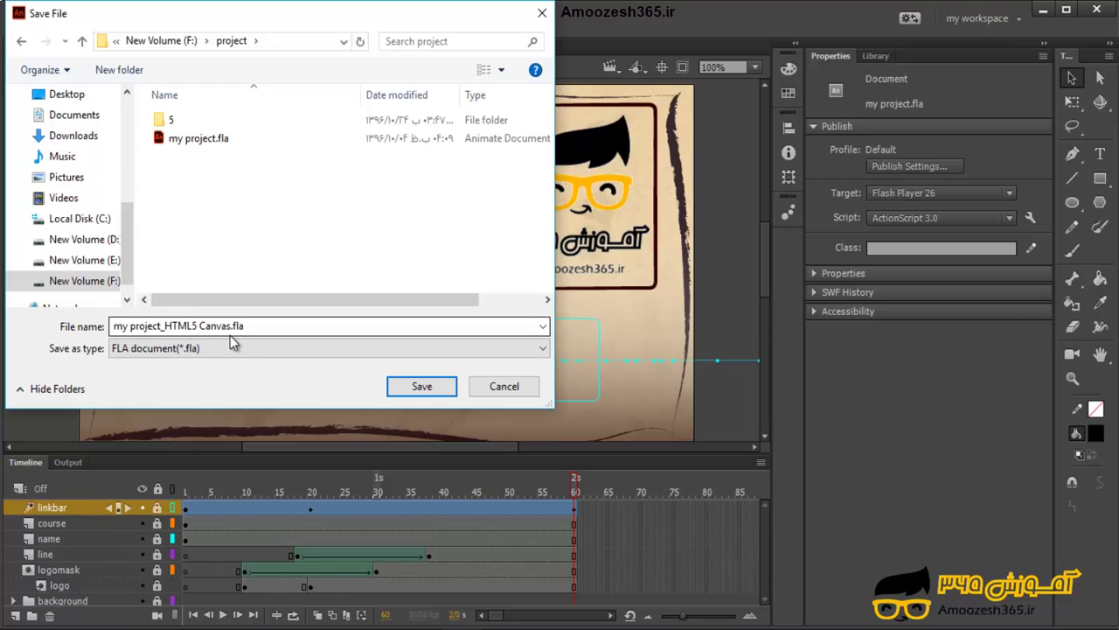
pyautogui.click(418, 386)
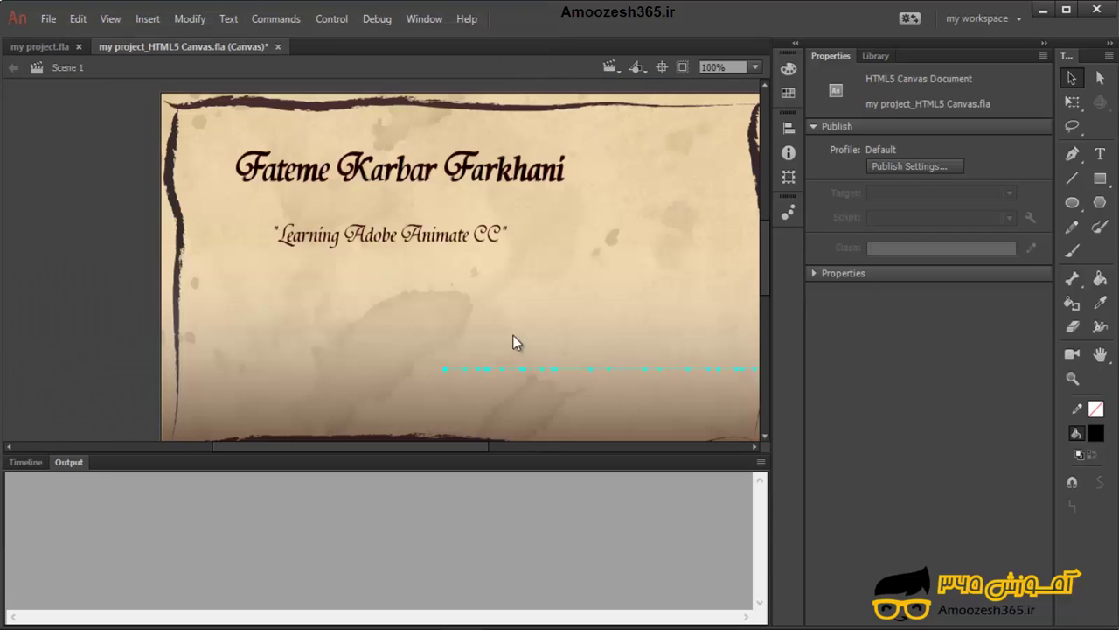
# Step: Center the stage of the converted document and play its animation in the timeline
pyautogui.click(662, 67)
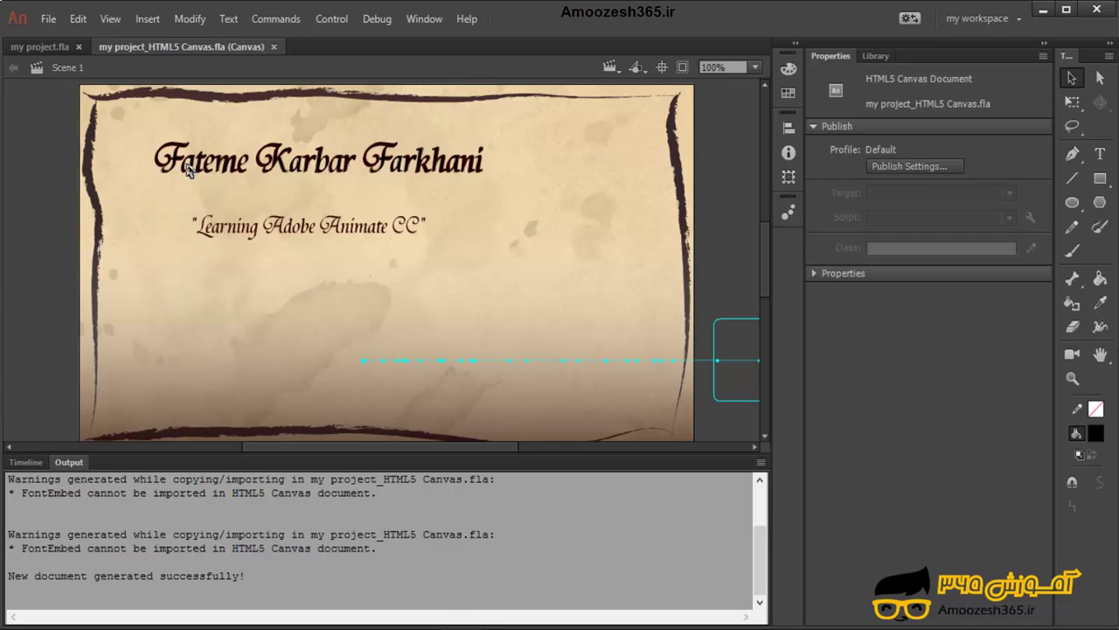
pyautogui.click(25, 463)
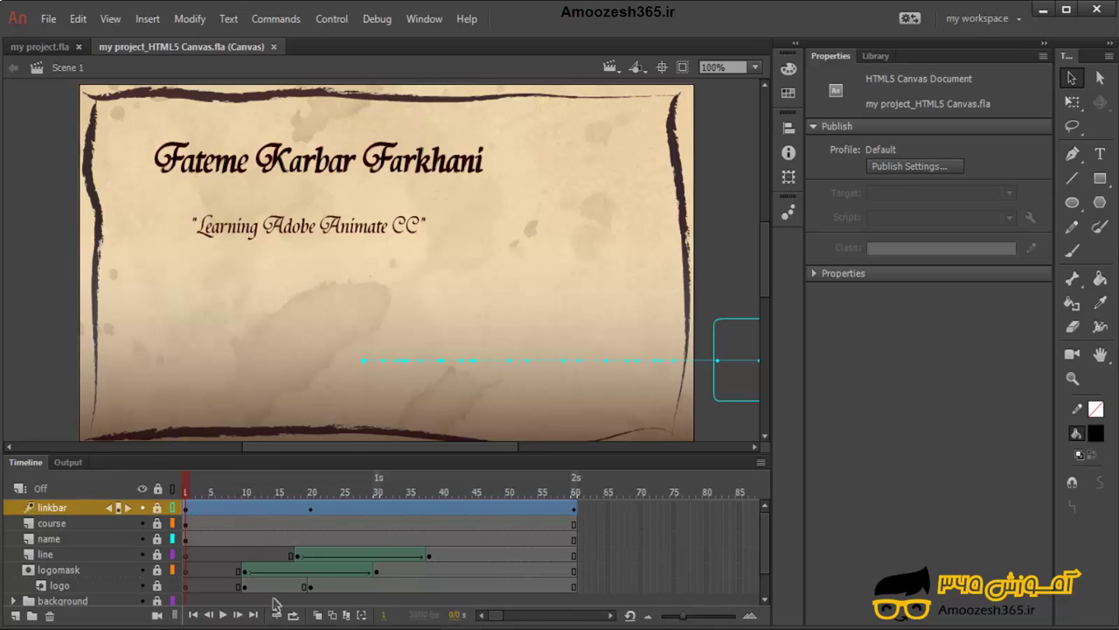
pyautogui.click(223, 615)
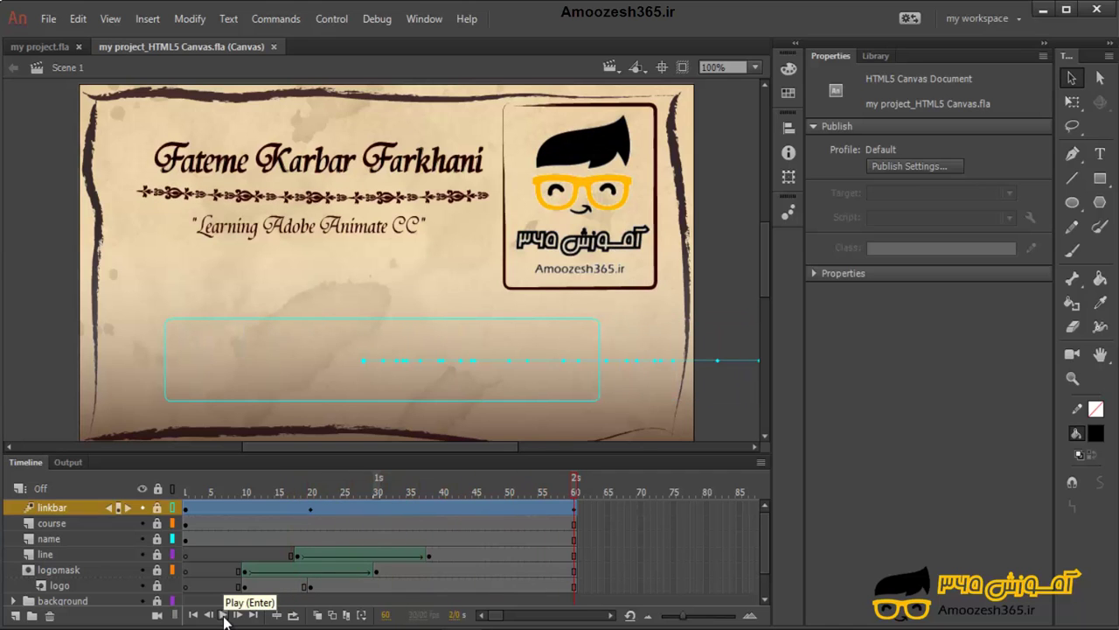
pyautogui.click(223, 614)
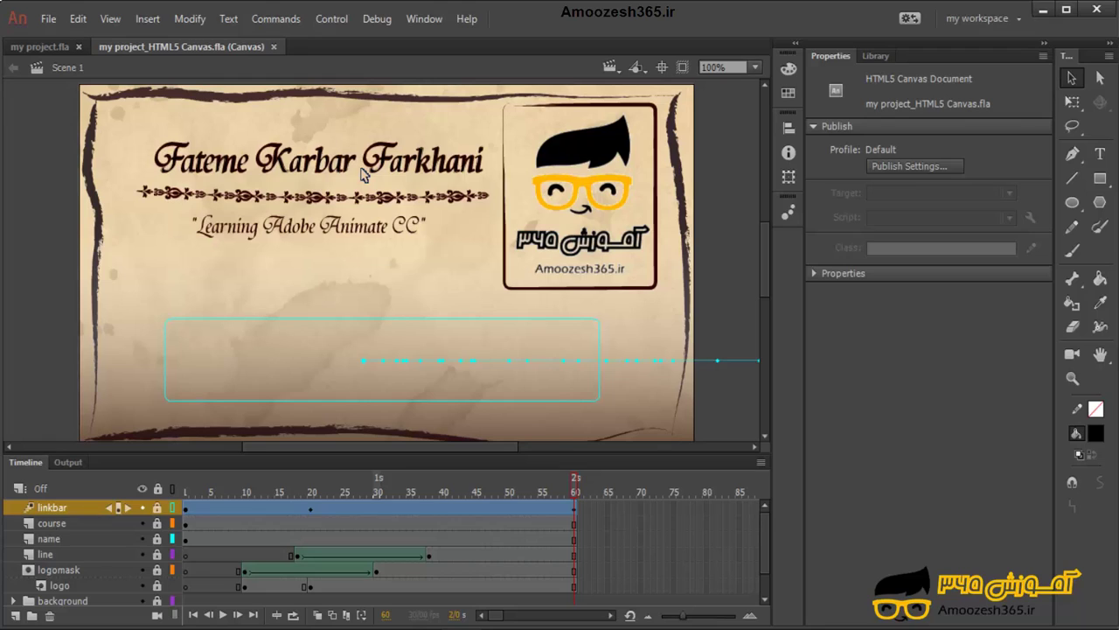
# Step: Delete the empty Layer_1 layer beneath the background folder
pyautogui.scroll(-1, 79, 545)
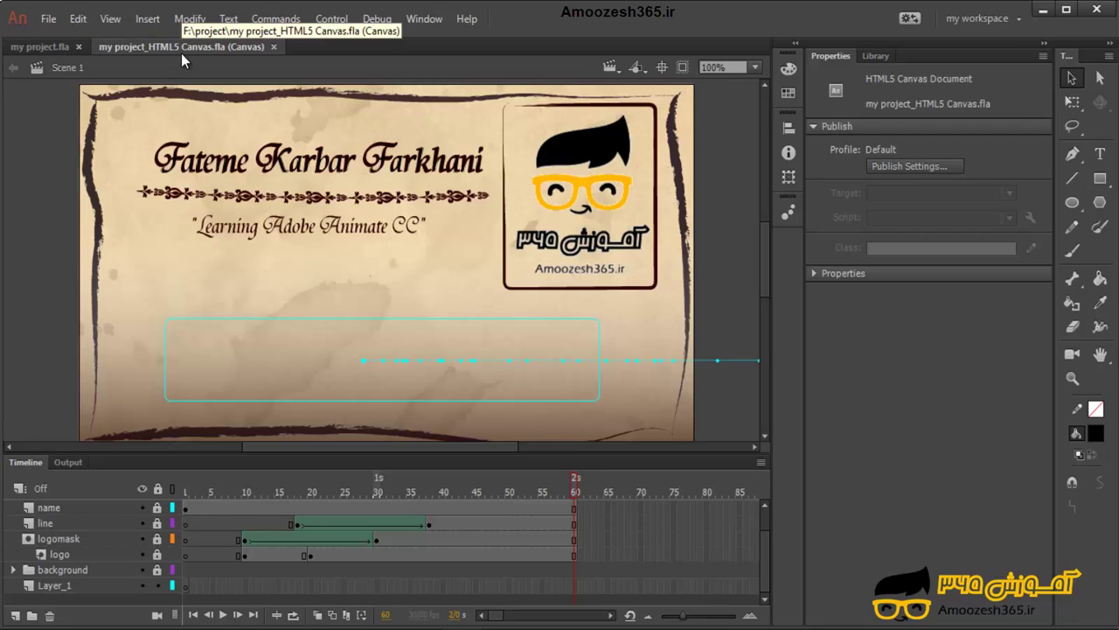
pyautogui.click(78, 585)
pyautogui.rightClick(78, 585)
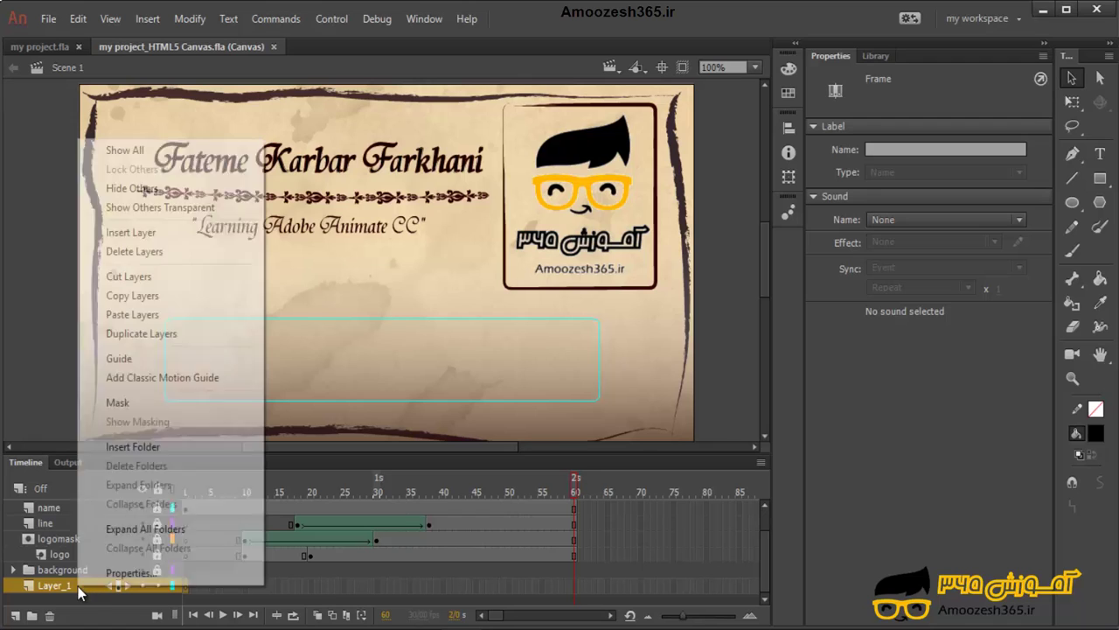
pyautogui.click(166, 252)
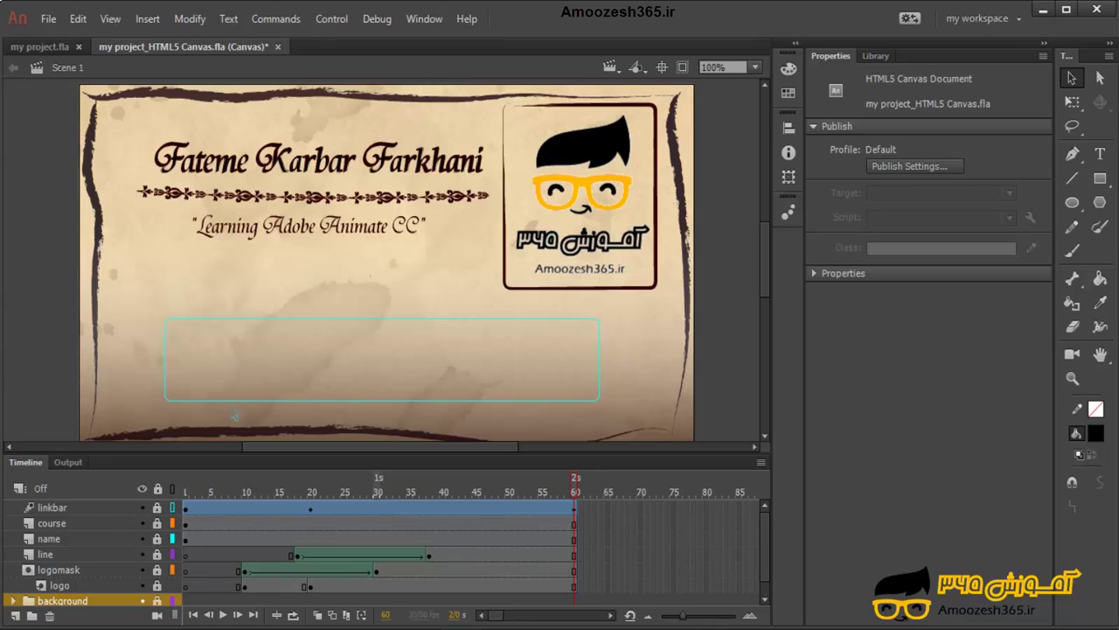
# Step: Add a new layer above all the others and name it welcome
pyautogui.click(15, 615)
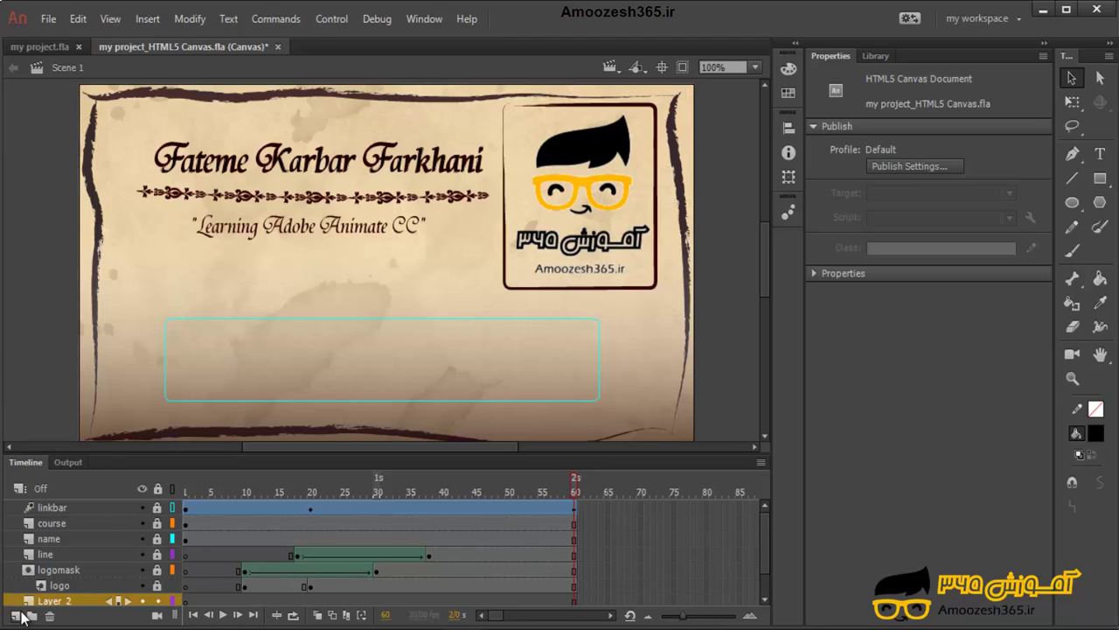
pyautogui.moveTo(32, 603); pyautogui.dragTo(66, 516)
pyautogui.doubleClick(49, 510)
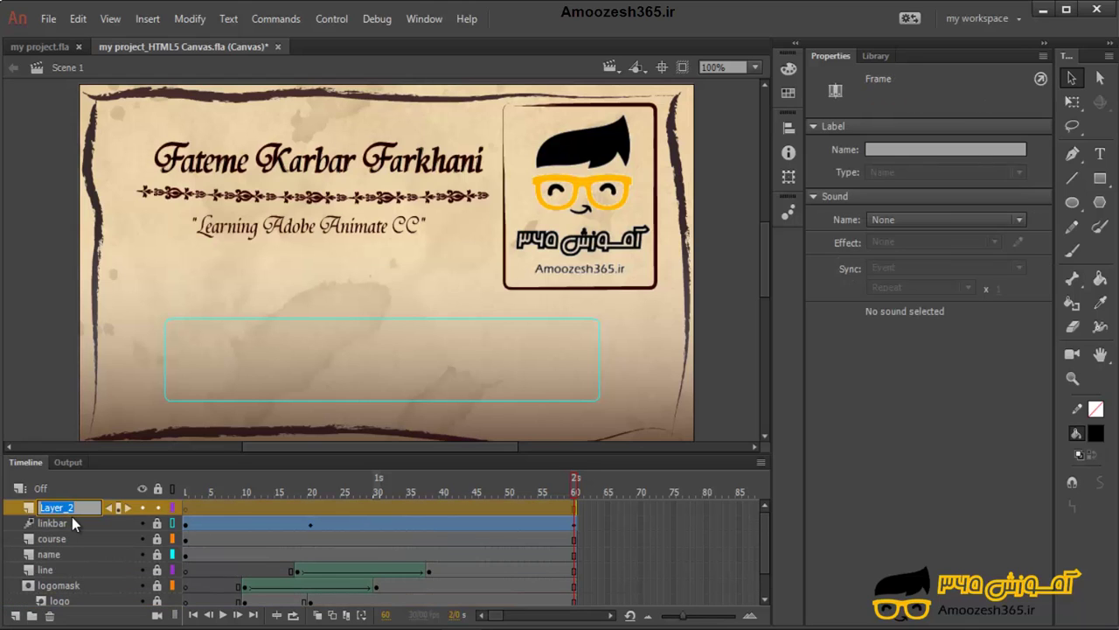
pyautogui.write('welcome')
pyautogui.press('Return')
# Step: Shift the frames of every layer below welcome, including those in the background folder, so their content starts at frame 2
pyautogui.click(184, 494)
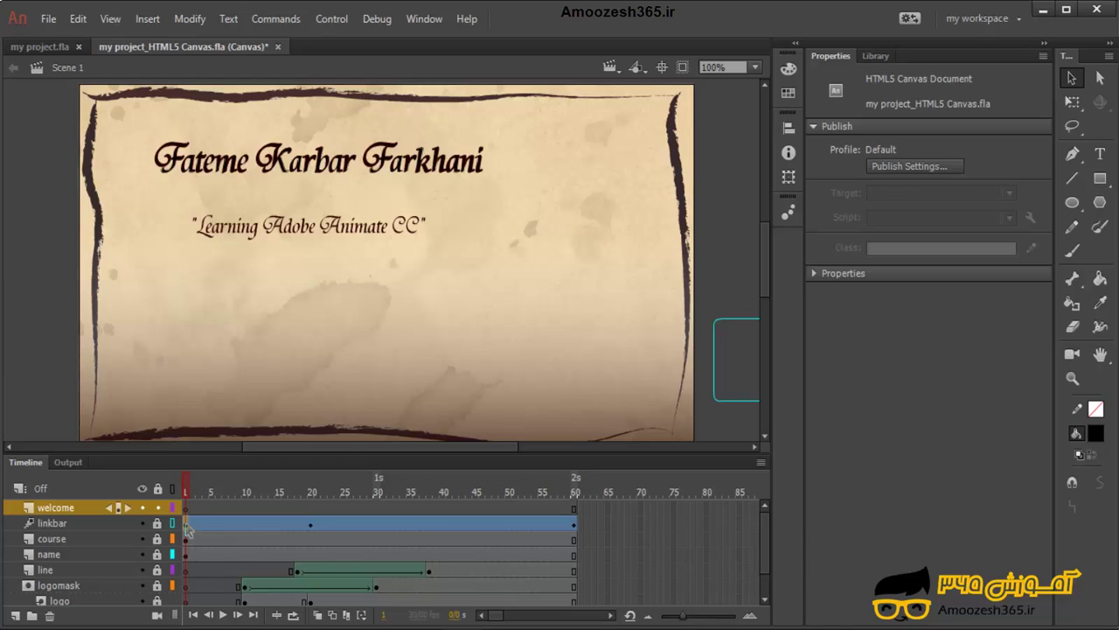
pyautogui.moveTo(186, 528); pyautogui.dragTo(572, 572)
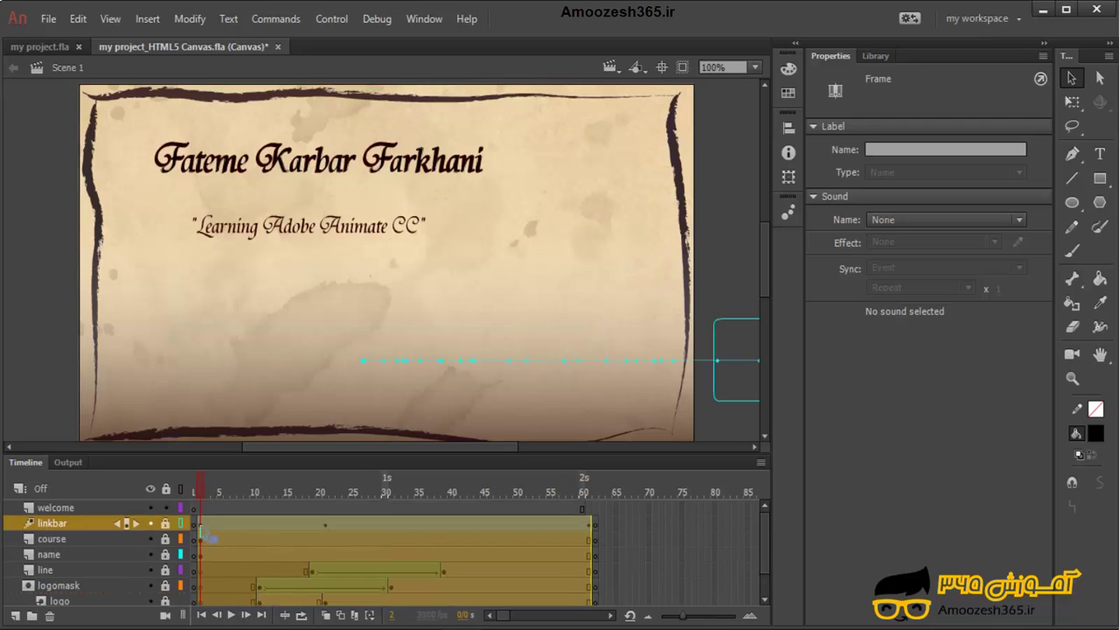
pyautogui.scroll(-2, 208, 546)
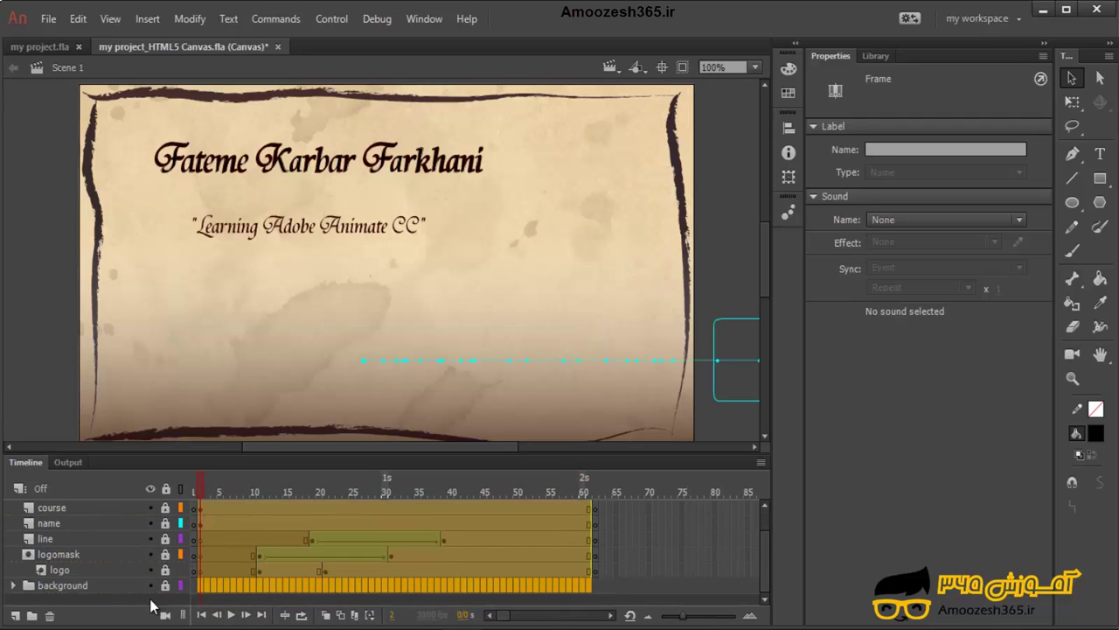
pyautogui.click(23, 588)
pyautogui.scroll(-3, 199, 577)
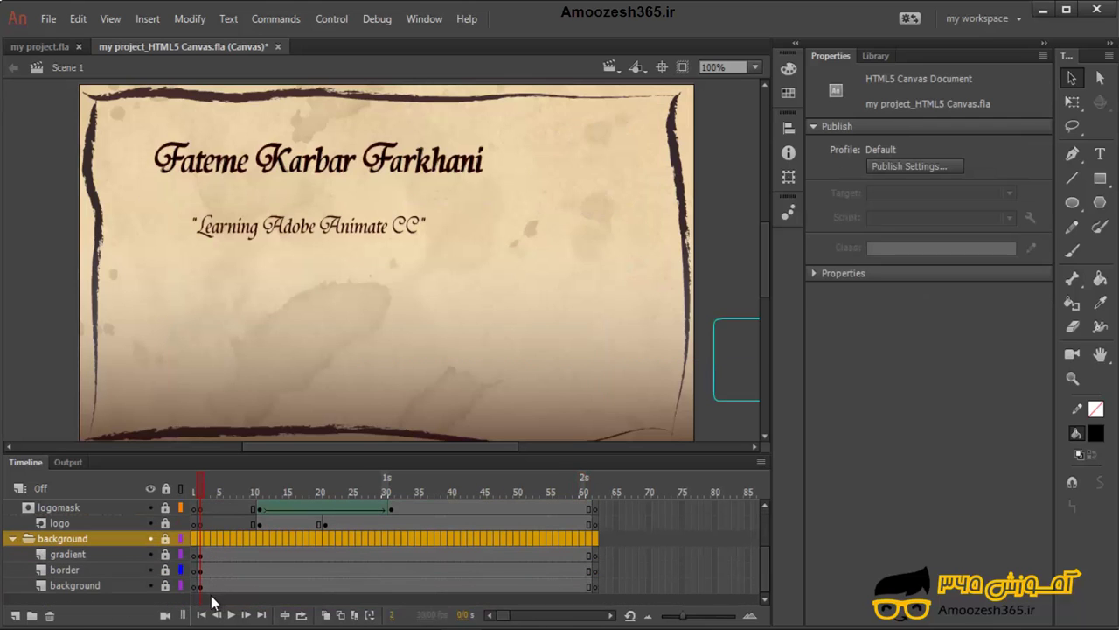
pyautogui.scroll(5, 106, 577)
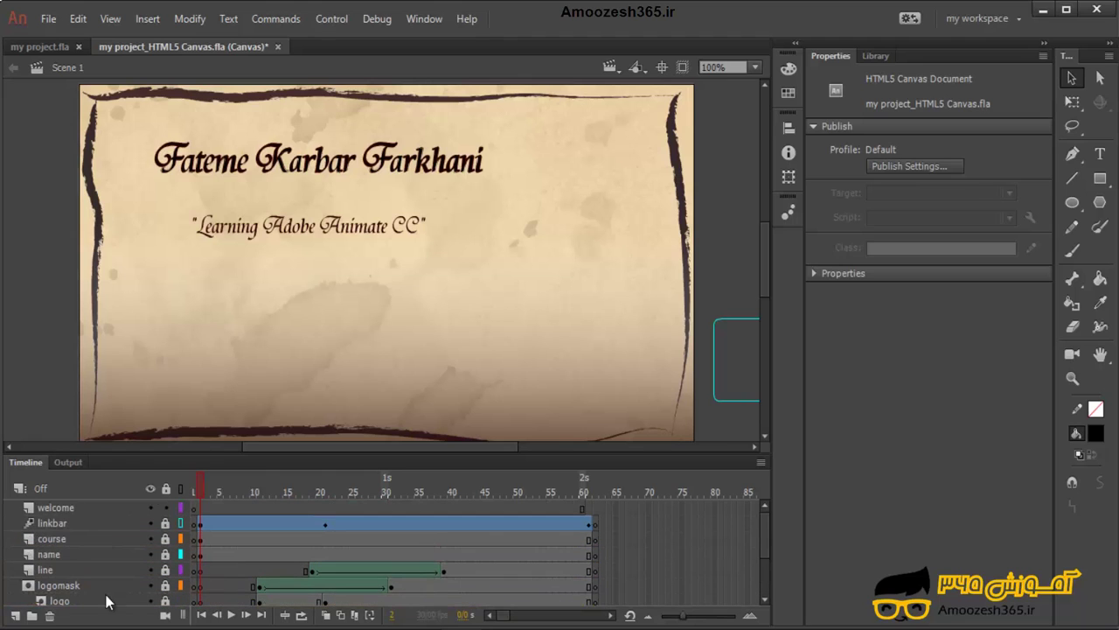
pyautogui.scroll(-5, 106, 577)
pyautogui.click(12, 538)
pyautogui.scroll(2, 38, 556)
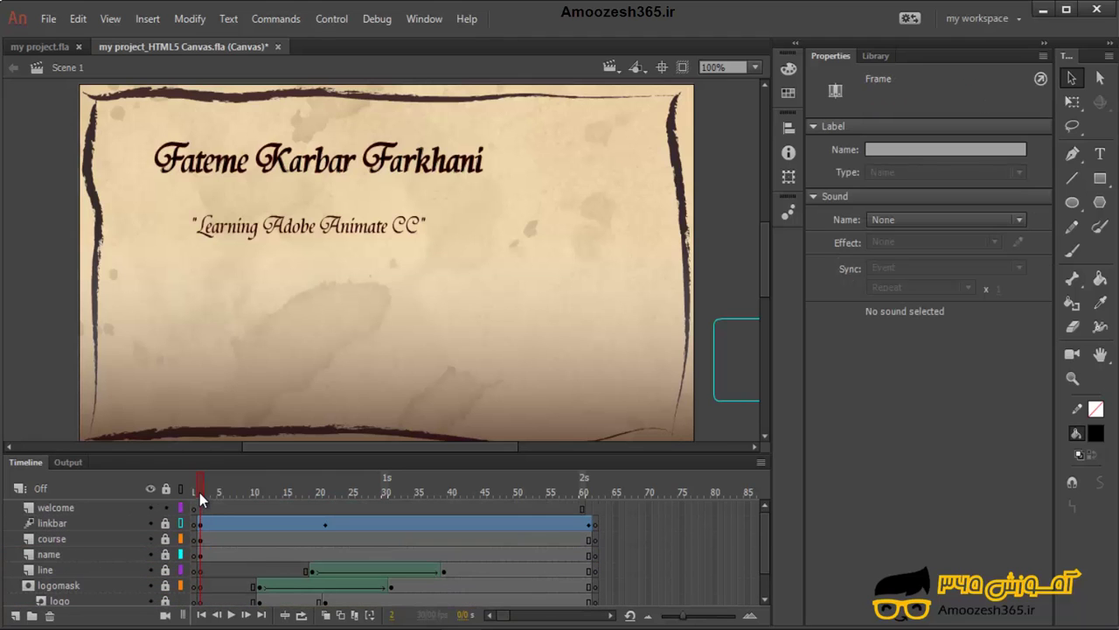
# Step: Move the first content keyframes of the background, border and gradient layers back to frame 1
pyautogui.click(194, 492)
pyautogui.click(194, 508)
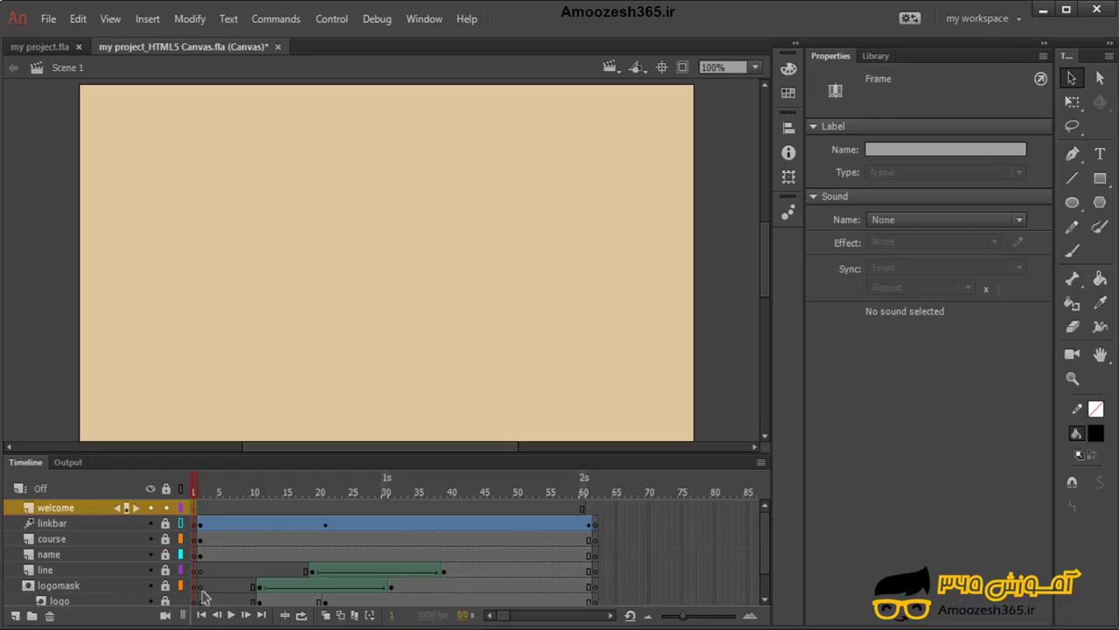
pyautogui.scroll(-2, 566, 581)
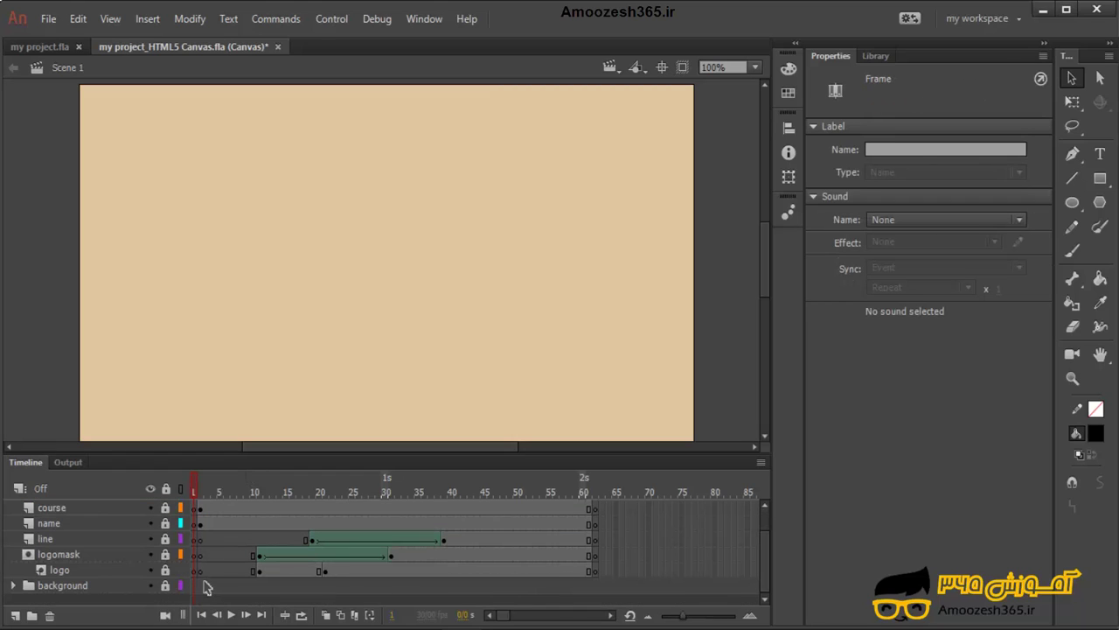
pyautogui.click(31, 587)
pyautogui.click(13, 585)
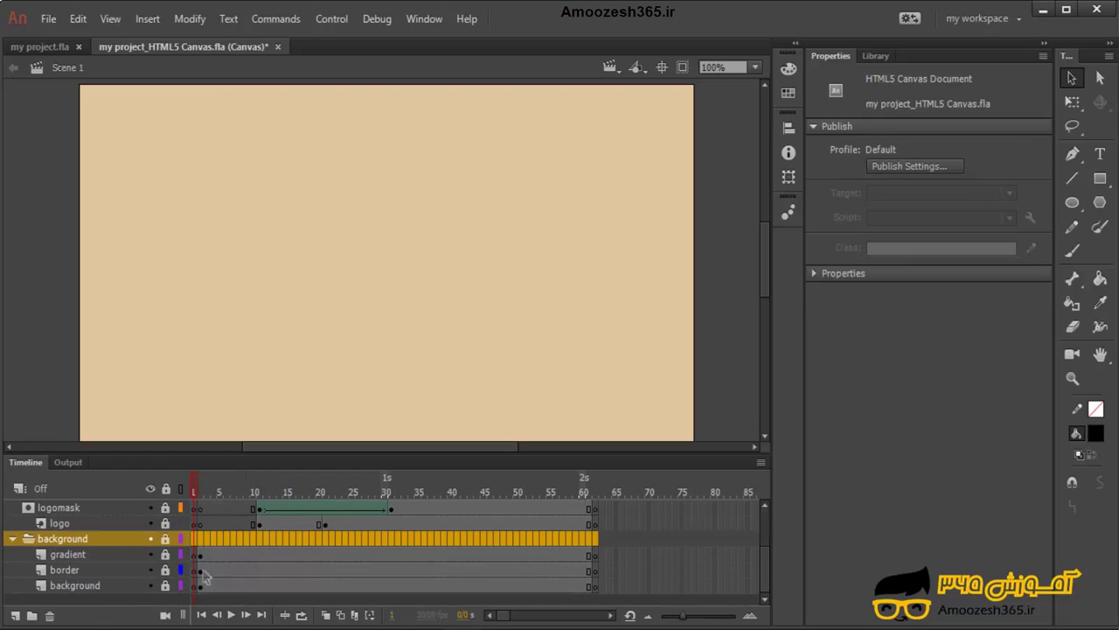
pyautogui.click(201, 561)
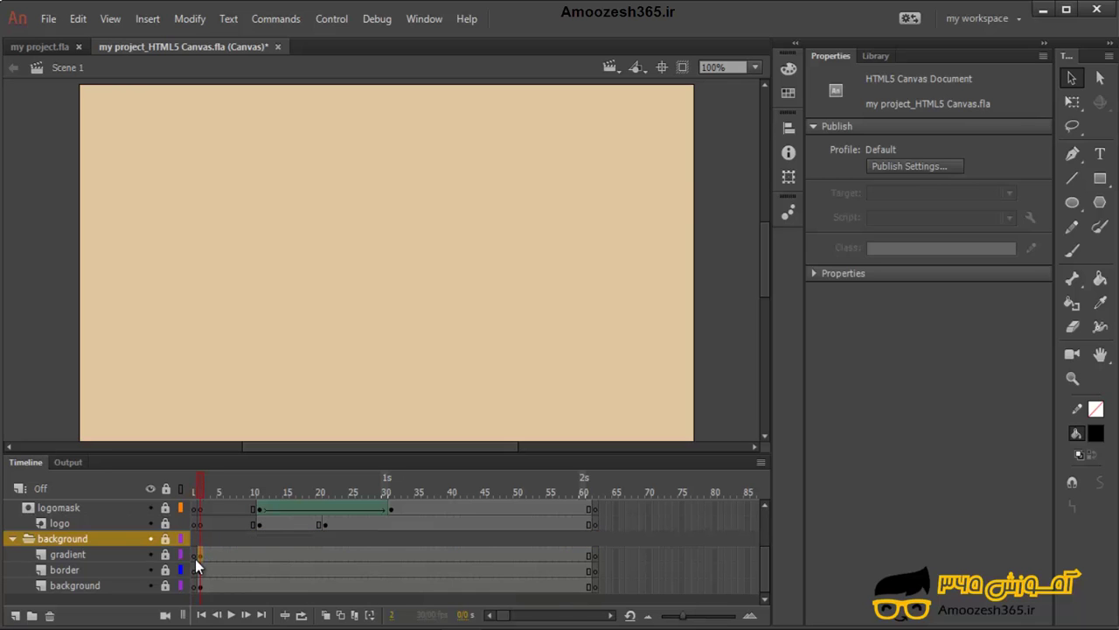
pyautogui.click(199, 585)
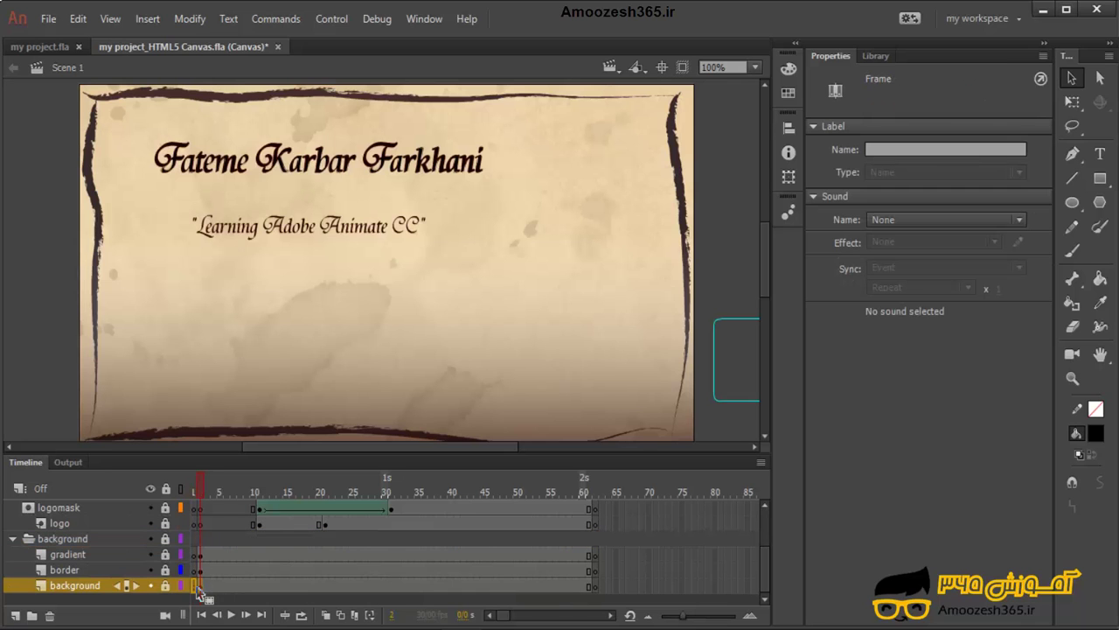
pyautogui.click(200, 569)
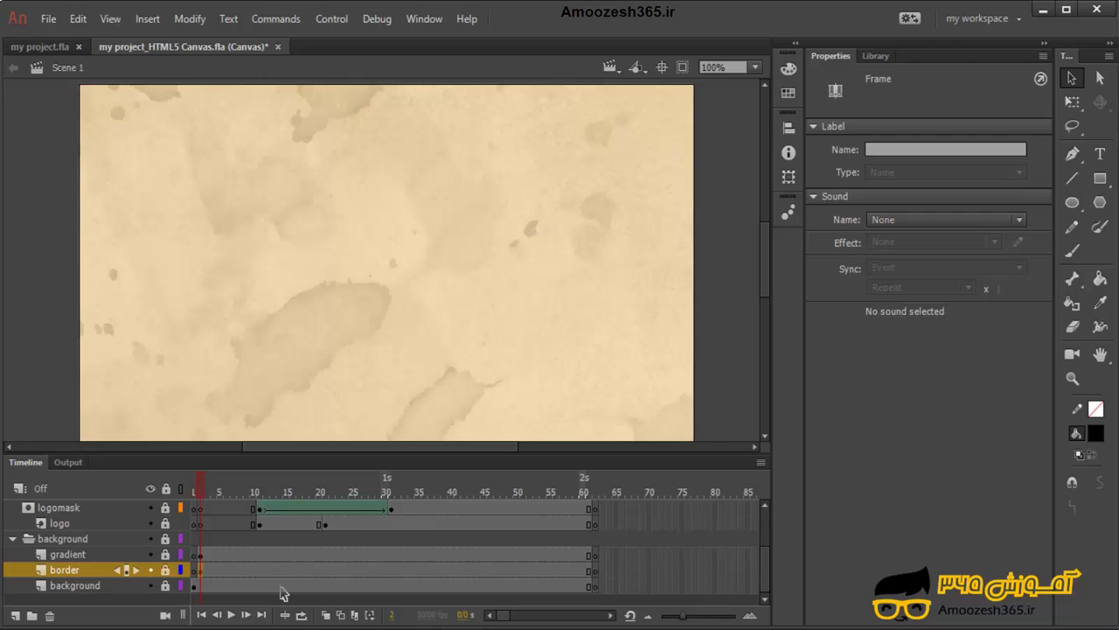
pyautogui.click(197, 570)
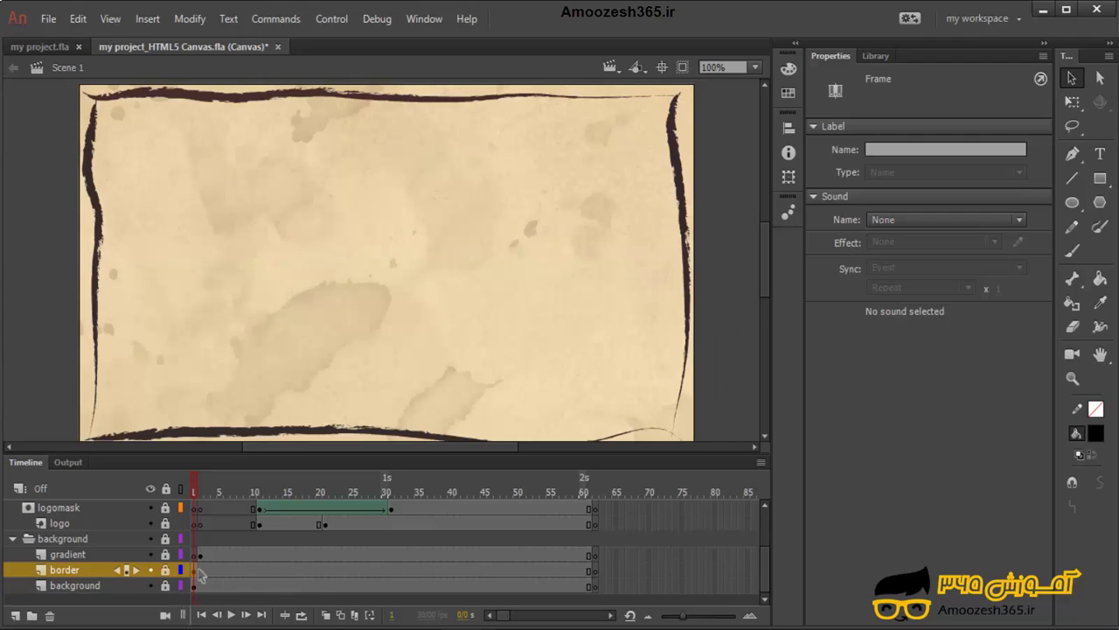
pyautogui.click(199, 555)
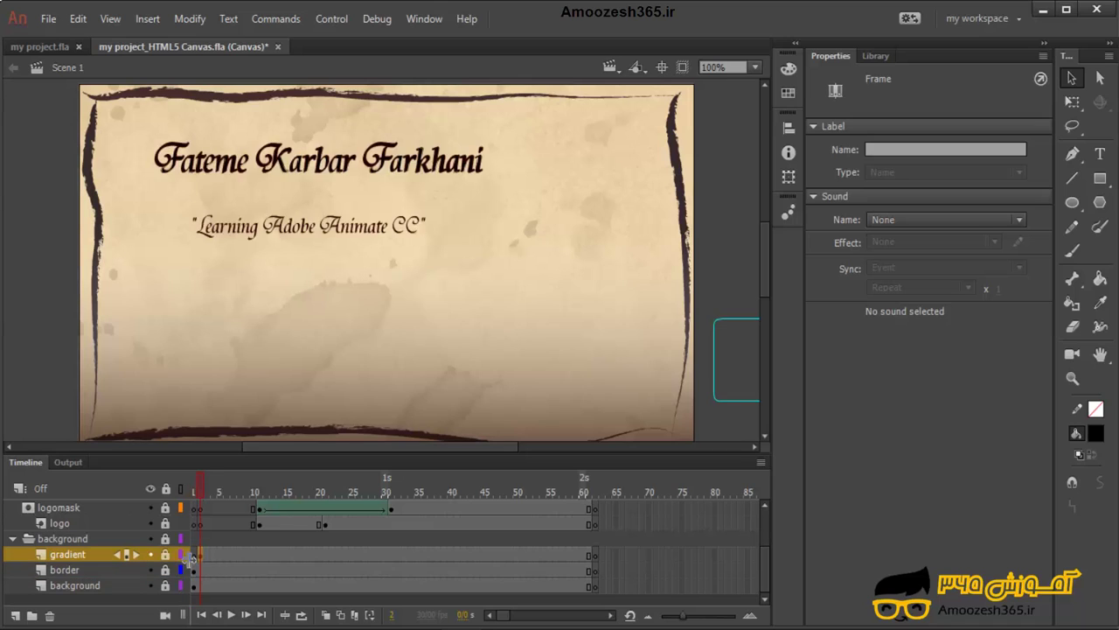
pyautogui.click(193, 556)
# Step: Place the linkbtn star symbol from the symbols folder near the middle of the stage on frame 1 of the welcome layer
pyautogui.scroll(3, 207, 525)
pyautogui.click(195, 507)
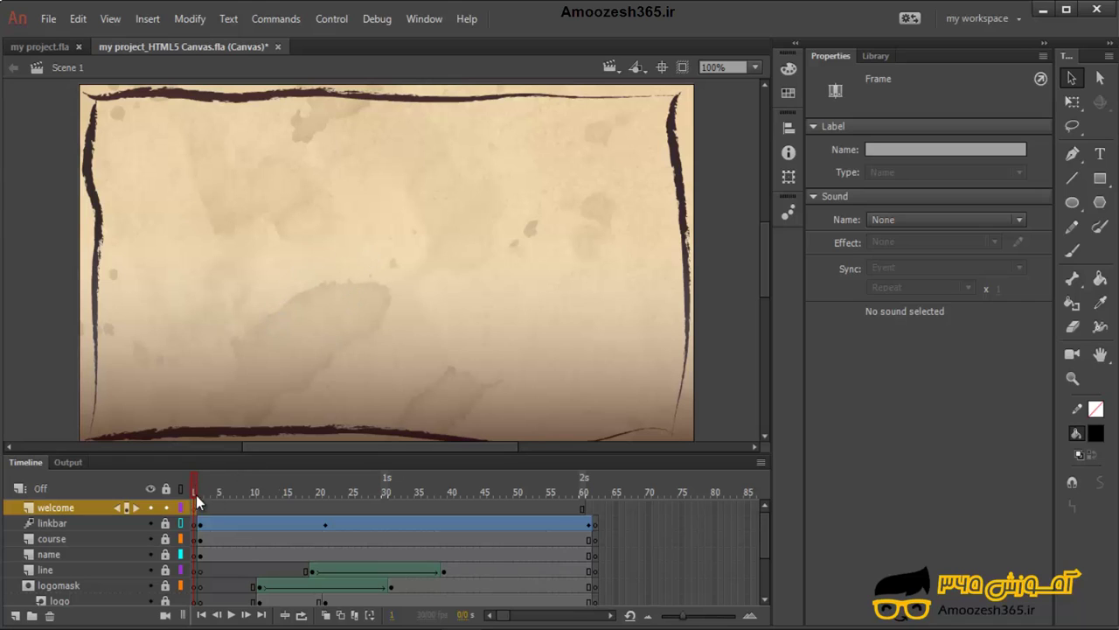
pyautogui.click(733, 220)
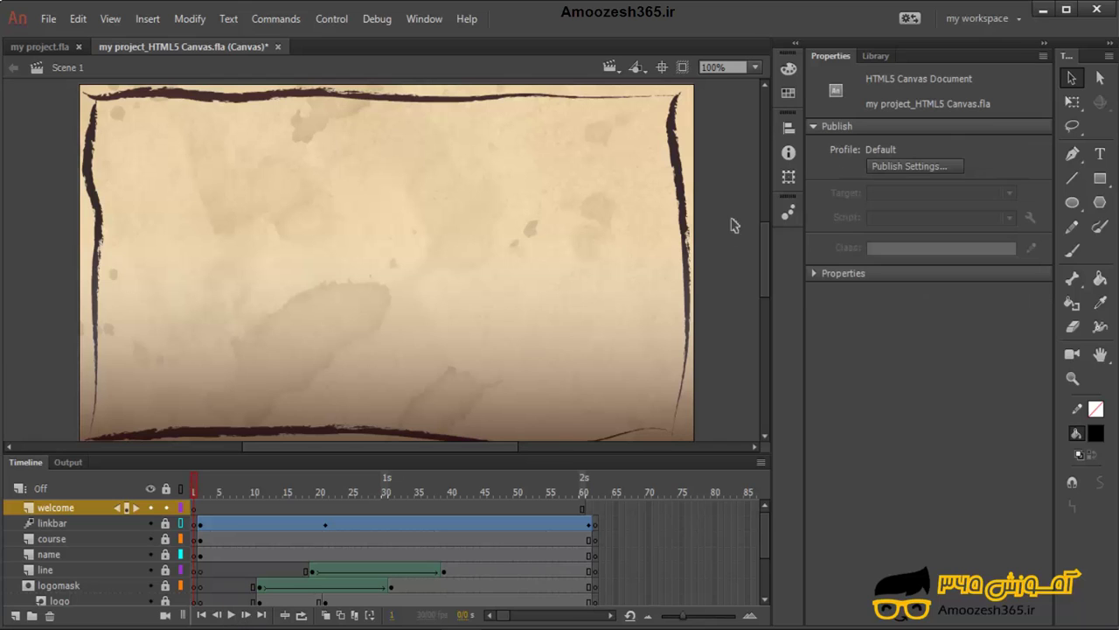
pyautogui.click(862, 59)
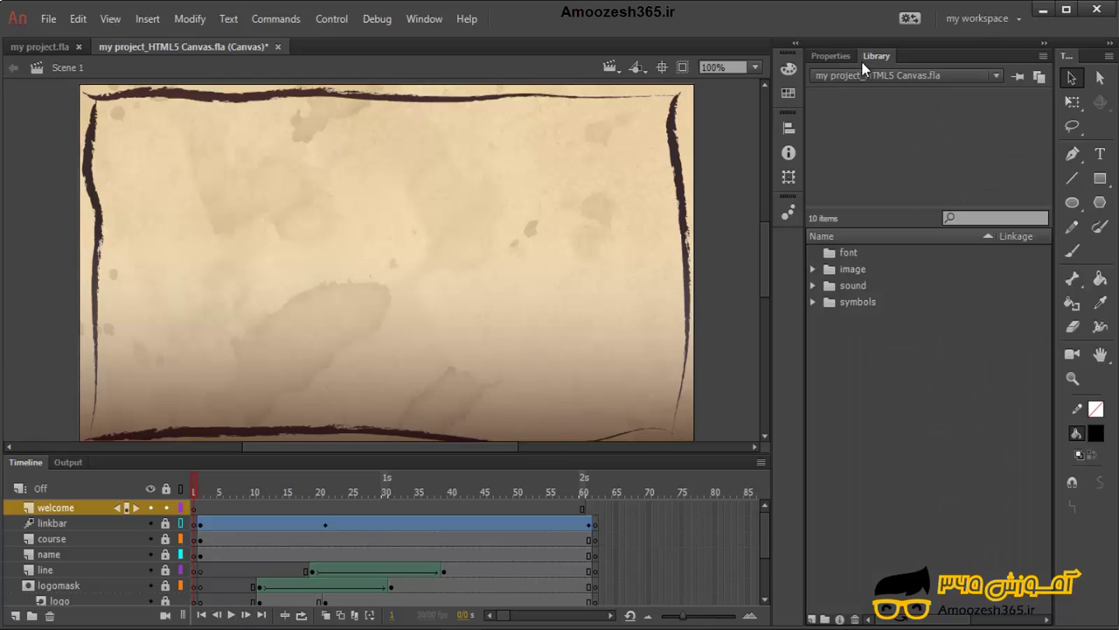
pyautogui.doubleClick(828, 301)
pyautogui.click(861, 334)
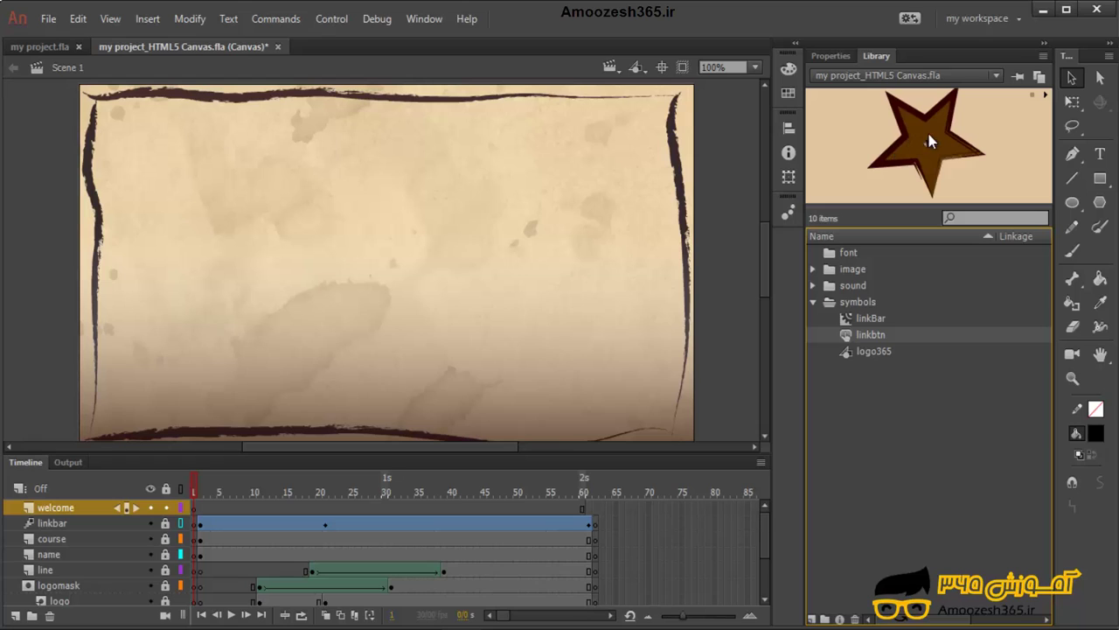
pyautogui.moveTo(928, 134); pyautogui.dragTo(396, 246)
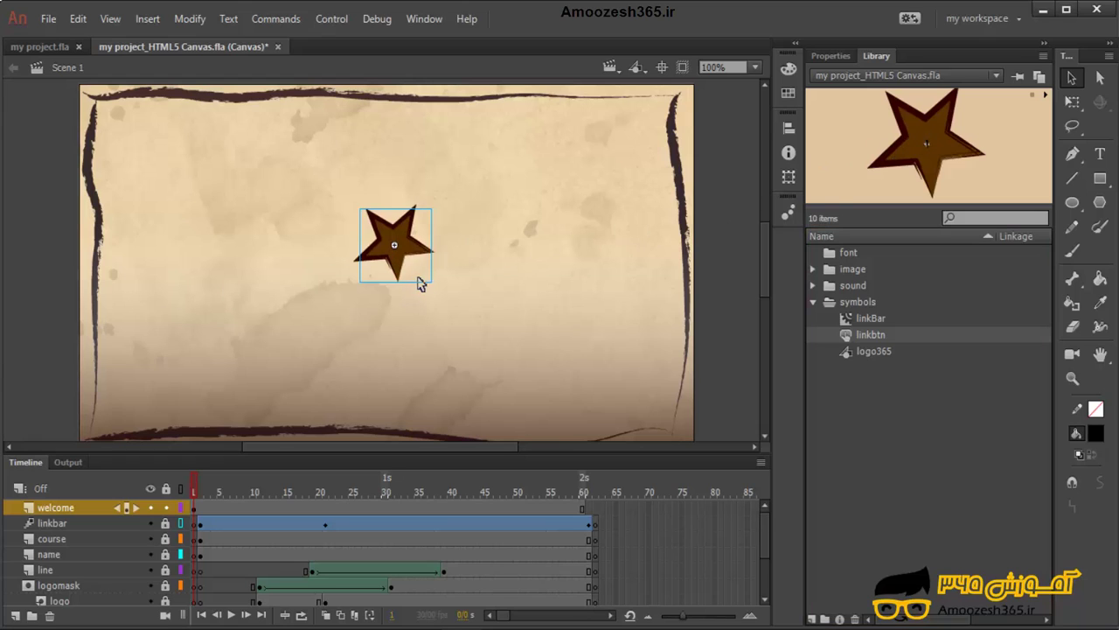
pyautogui.click(441, 297)
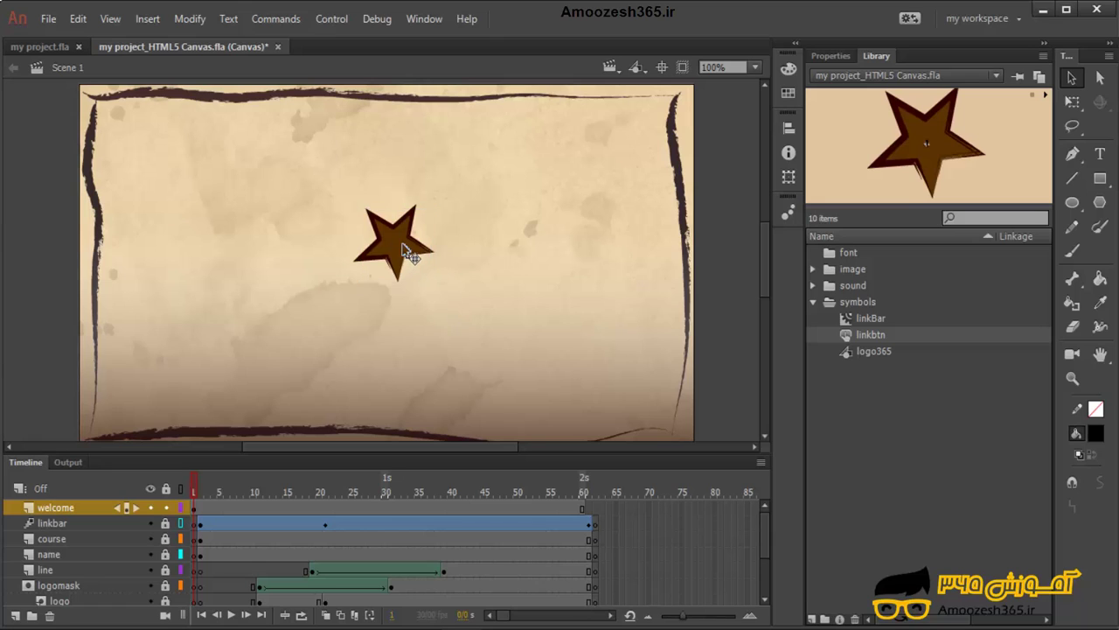
# Step: Enlarge the star button with Free Transform to about twice its size and move it up into the stage's upper half
pyautogui.click(409, 253)
pyautogui.click(830, 55)
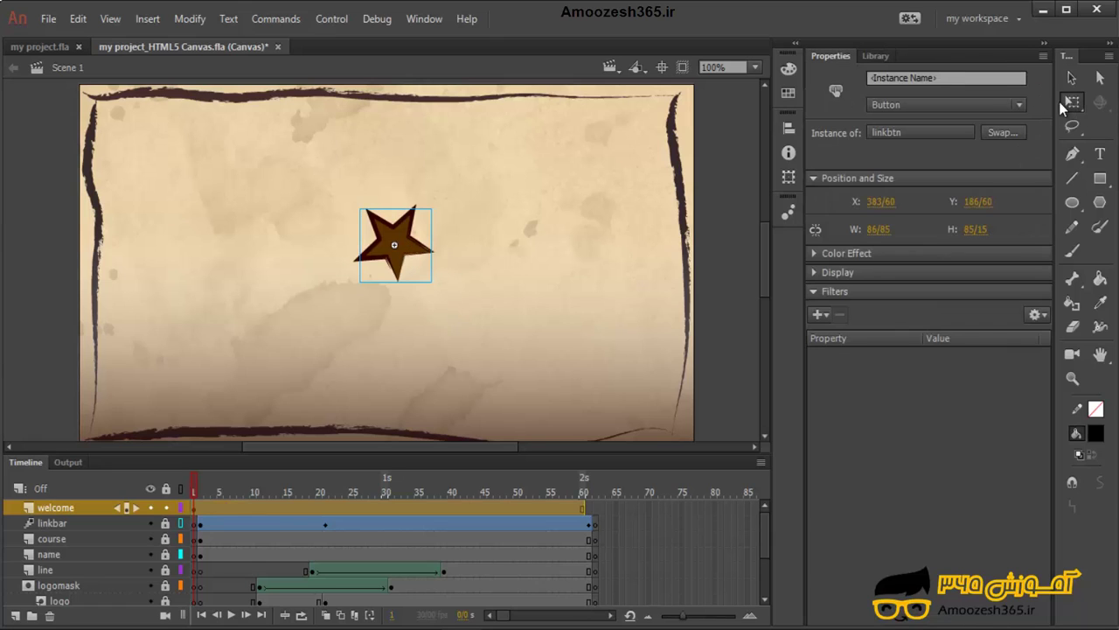
pyautogui.click(1063, 102)
pyautogui.moveTo(432, 281); pyautogui.dragTo(457, 318)
pyautogui.moveTo(393, 257); pyautogui.dragTo(403, 232)
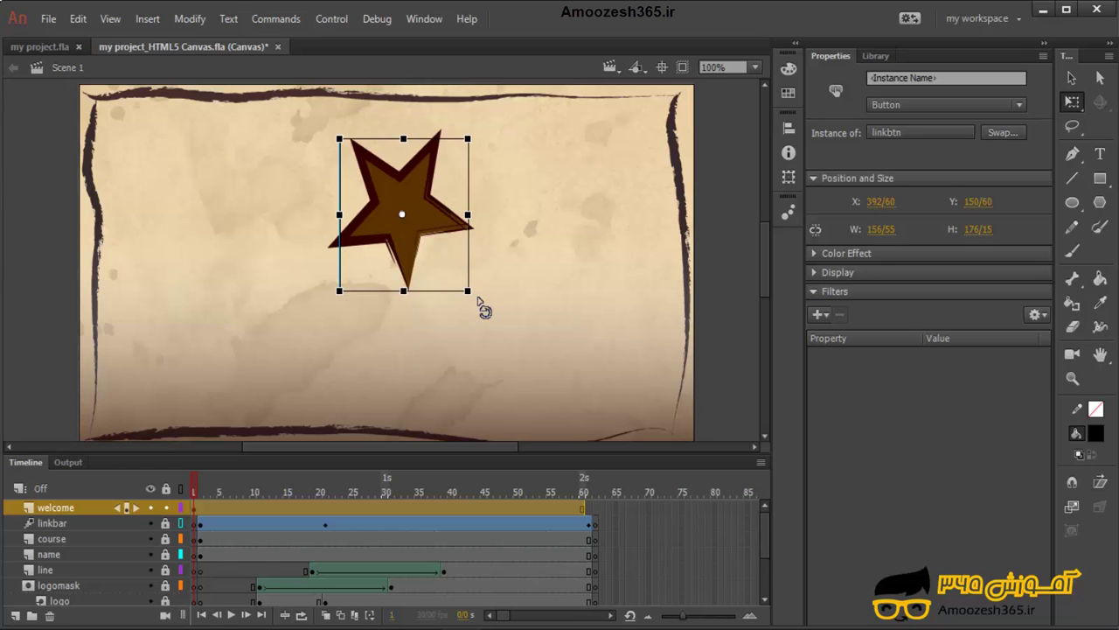
pyautogui.moveTo(462, 292)
pyautogui.mouseDown()
pyautogui.moveTo(412, 213)
pyautogui.moveTo(398, 212)
pyautogui.moveTo(470, 286)
pyautogui.mouseUp()
# Step: Add a dynamic text box reading "Welcome" on the welcome layer and move it below the star
pyautogui.click(1100, 154)
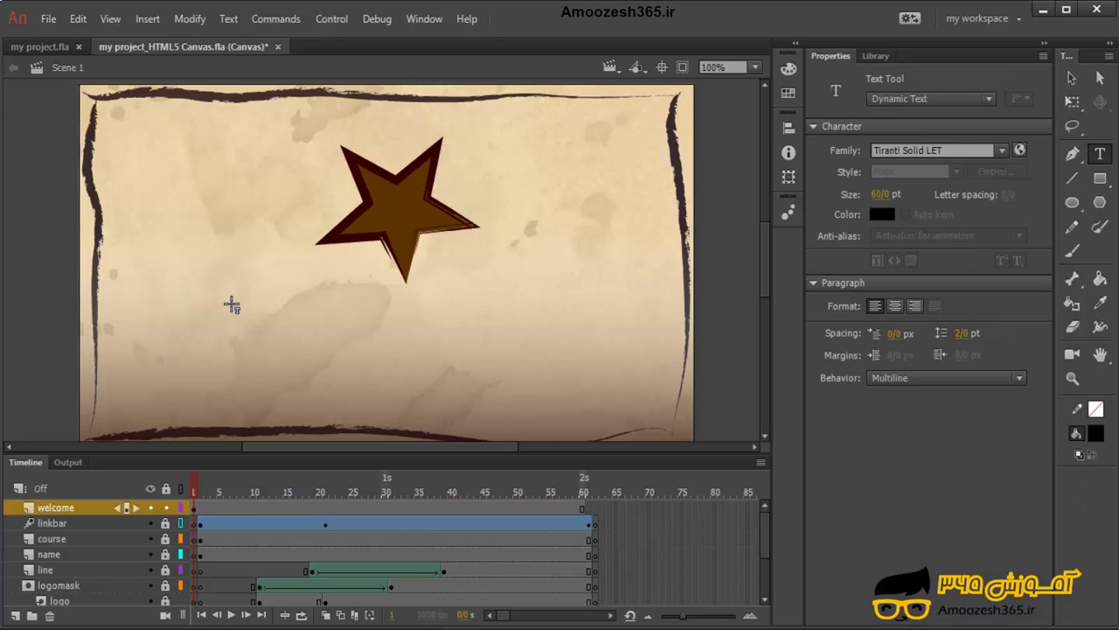
pyautogui.click(234, 242)
pyautogui.moveTo(237, 338); pyautogui.dragTo(570, 379)
pyautogui.write('Wel')
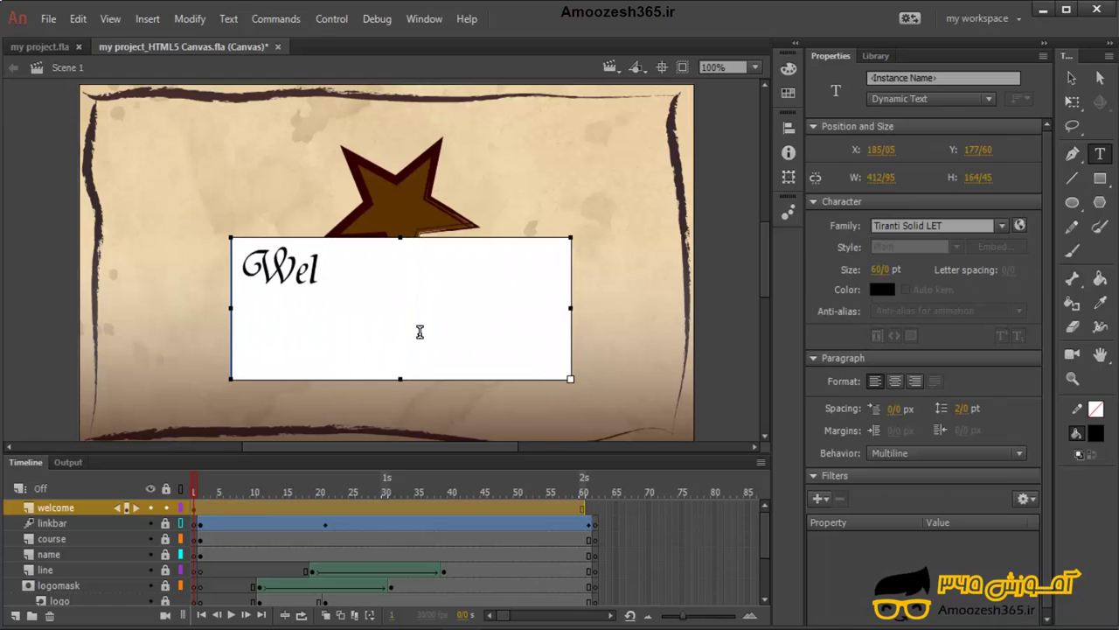
pyautogui.write('come')
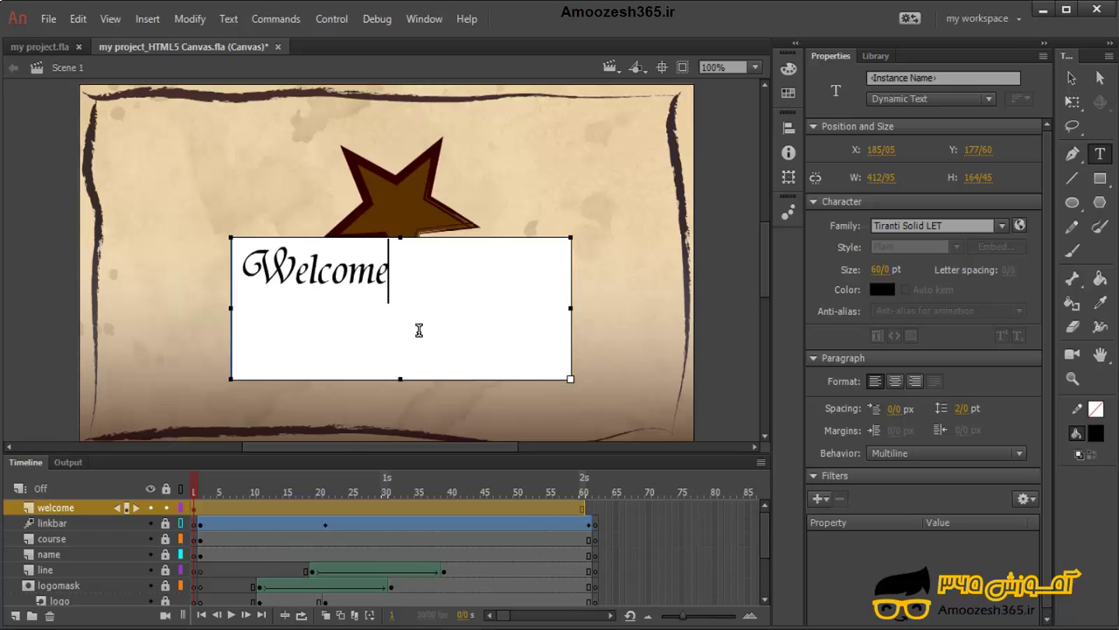
pyautogui.press('Escape')
pyautogui.moveTo(397, 299); pyautogui.dragTo(472, 352)
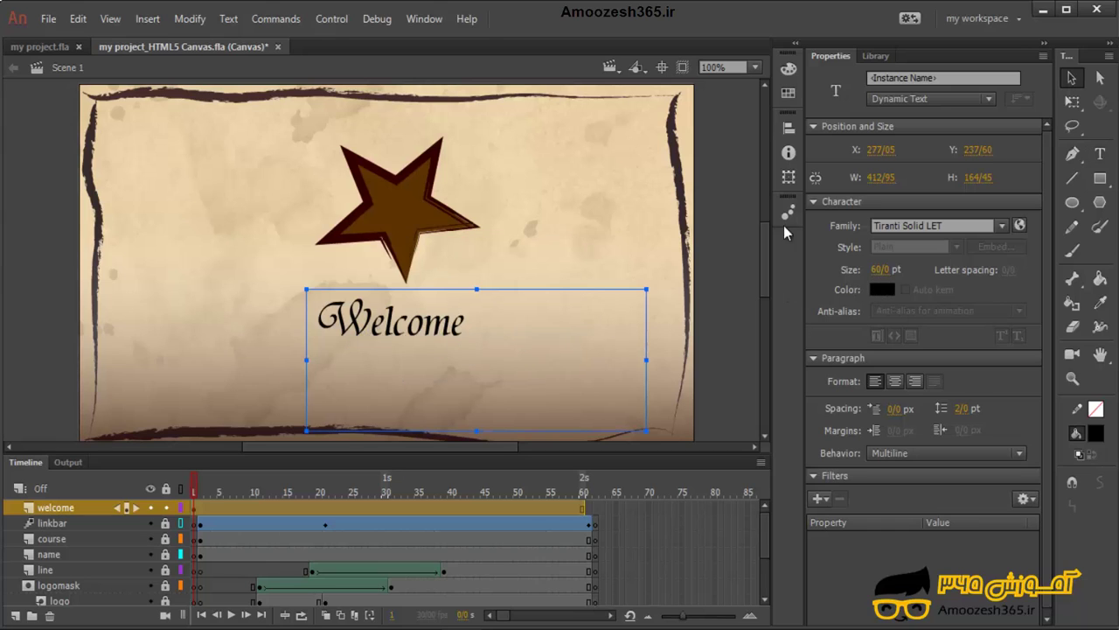
pyautogui.click(492, 284)
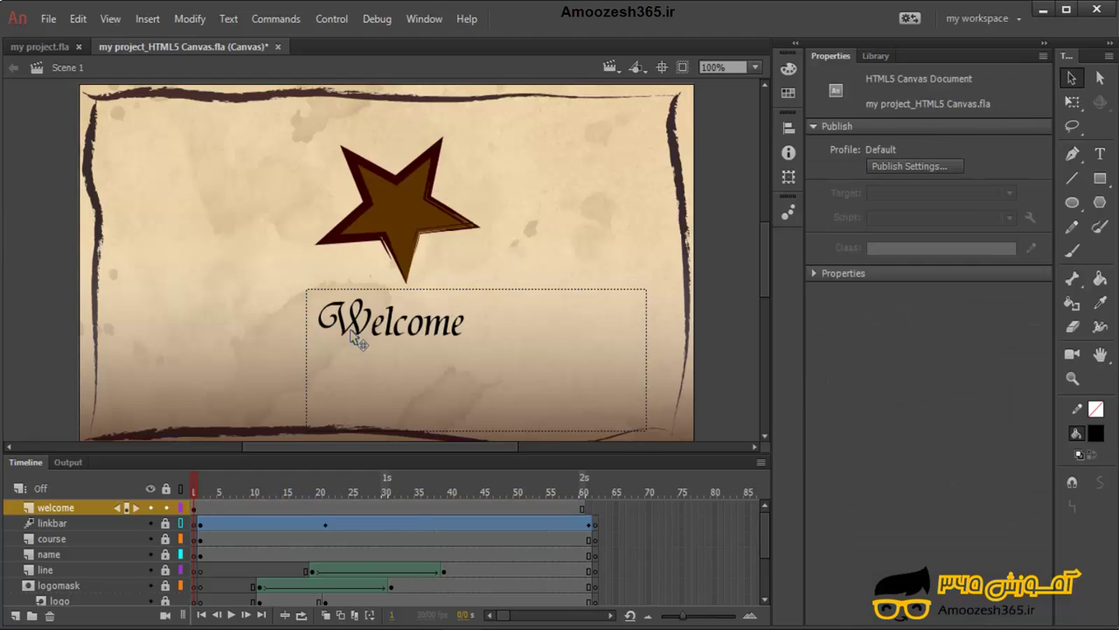
# Step: Color the Welcome text with the star outline's dark red, sampled from the stage, and darken it slightly by lowering its red value
pyautogui.click(362, 338)
pyautogui.click(882, 291)
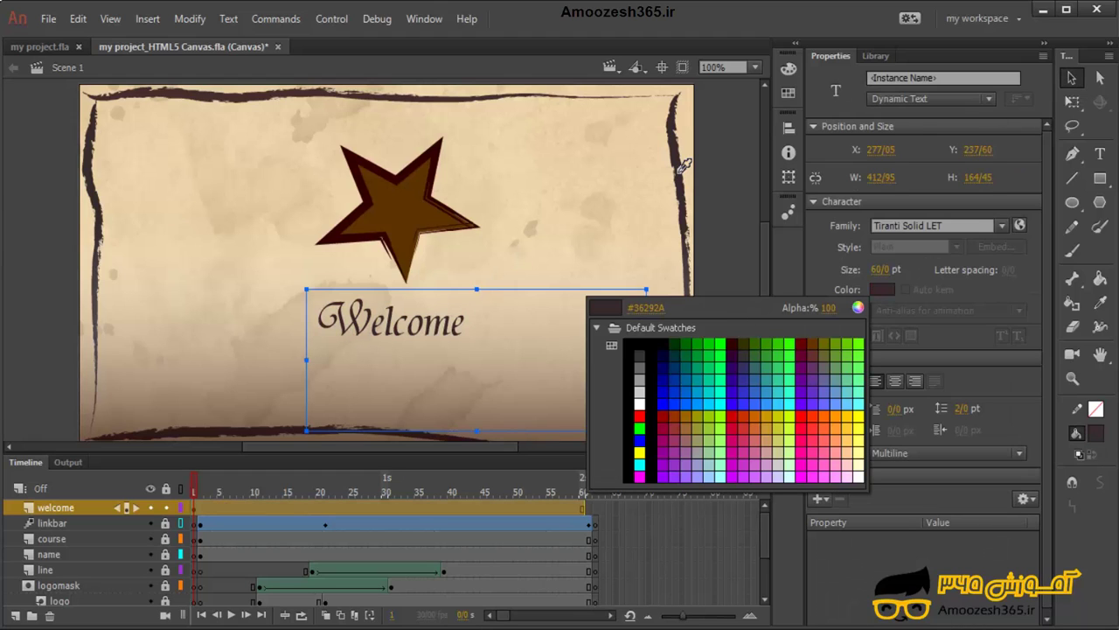
pyautogui.click(362, 150)
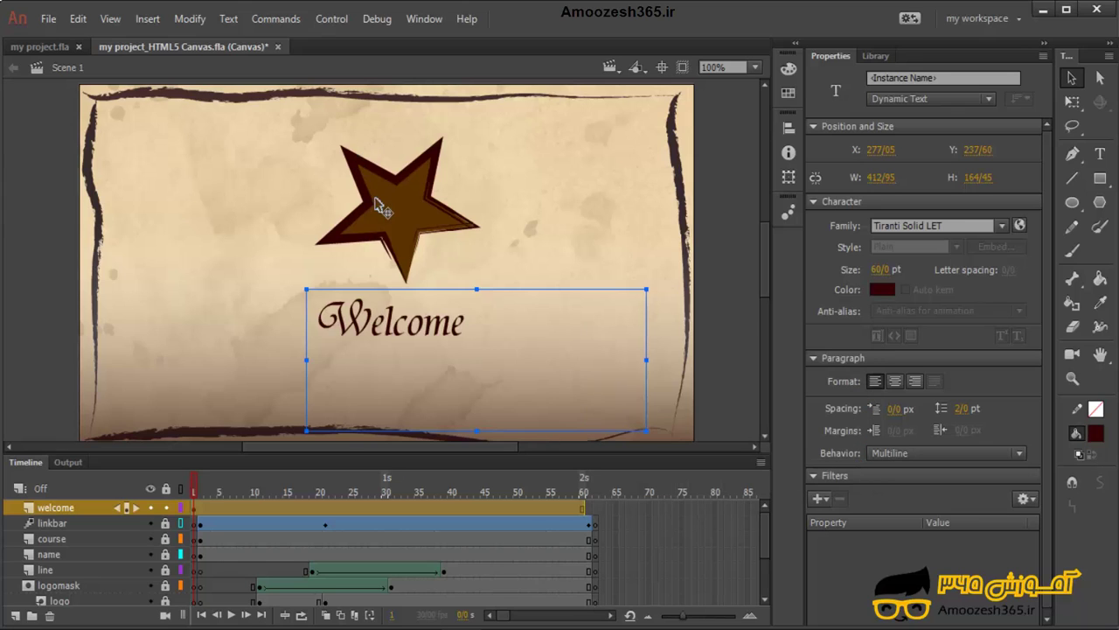
pyautogui.click(881, 289)
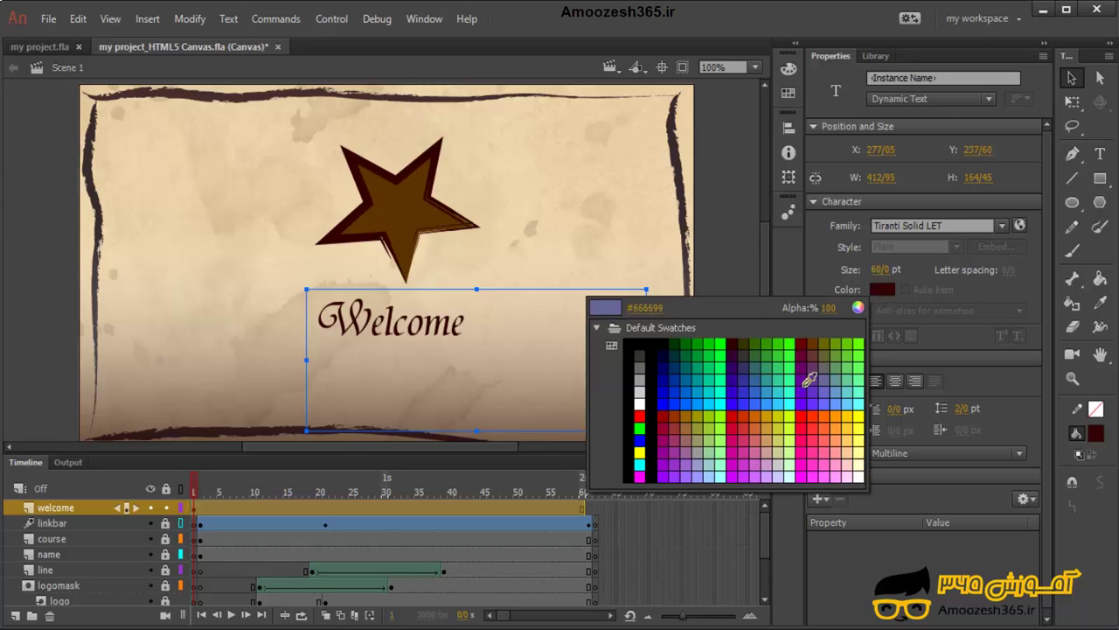
pyautogui.click(858, 308)
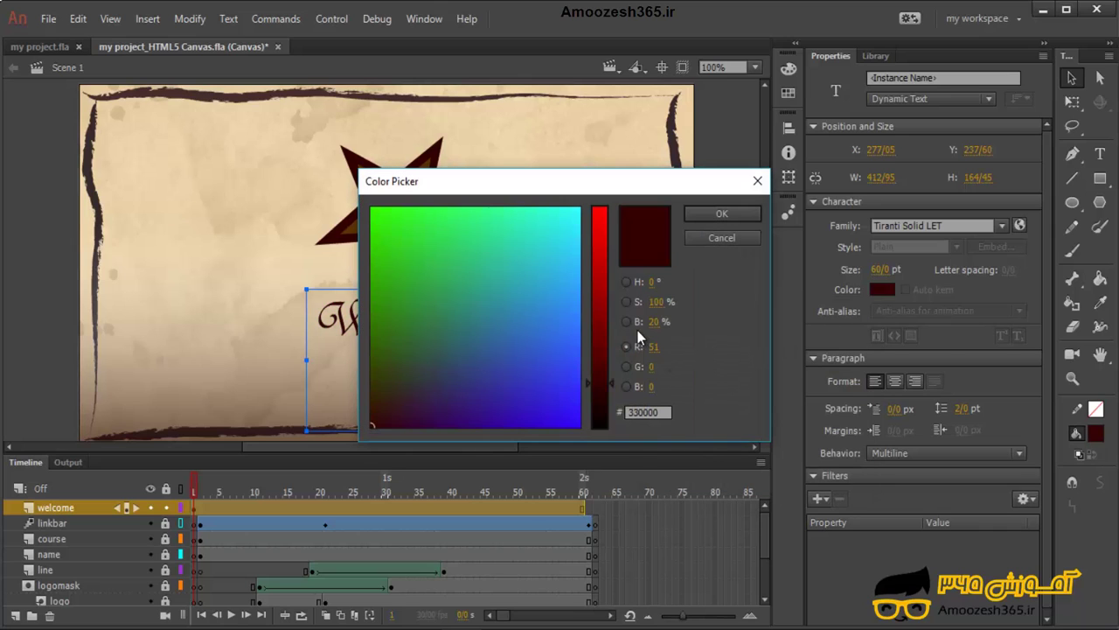
pyautogui.moveTo(612, 384); pyautogui.dragTo(613, 393)
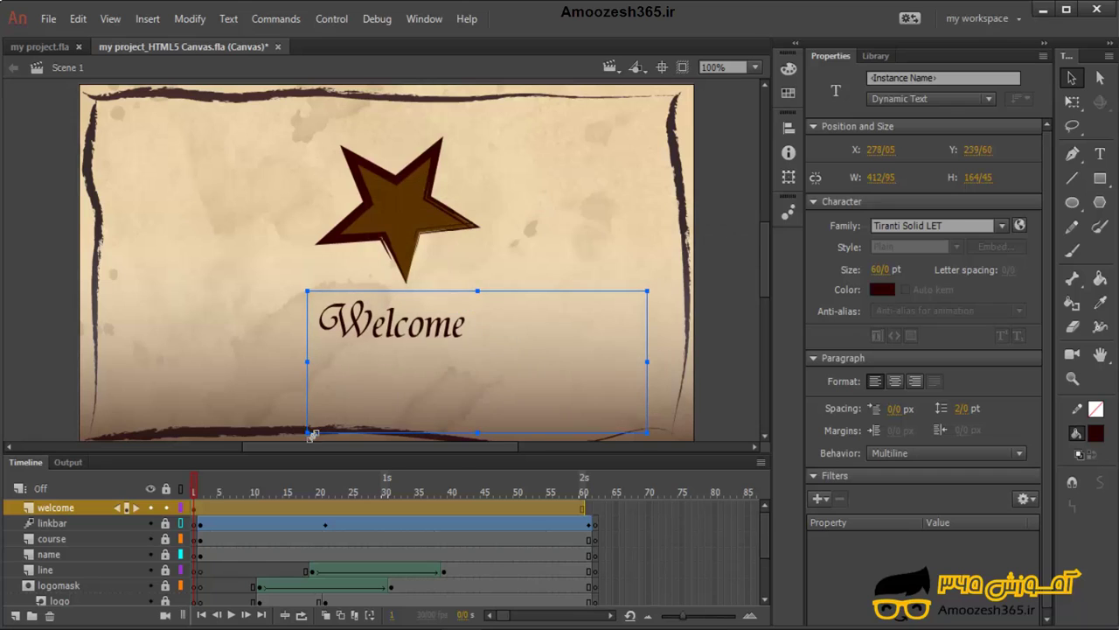
# Step: Shrink the Welcome text box to about 217 by 82 px around its text and center it below the star
pyautogui.moveTo(310, 428); pyautogui.dragTo(333, 362)
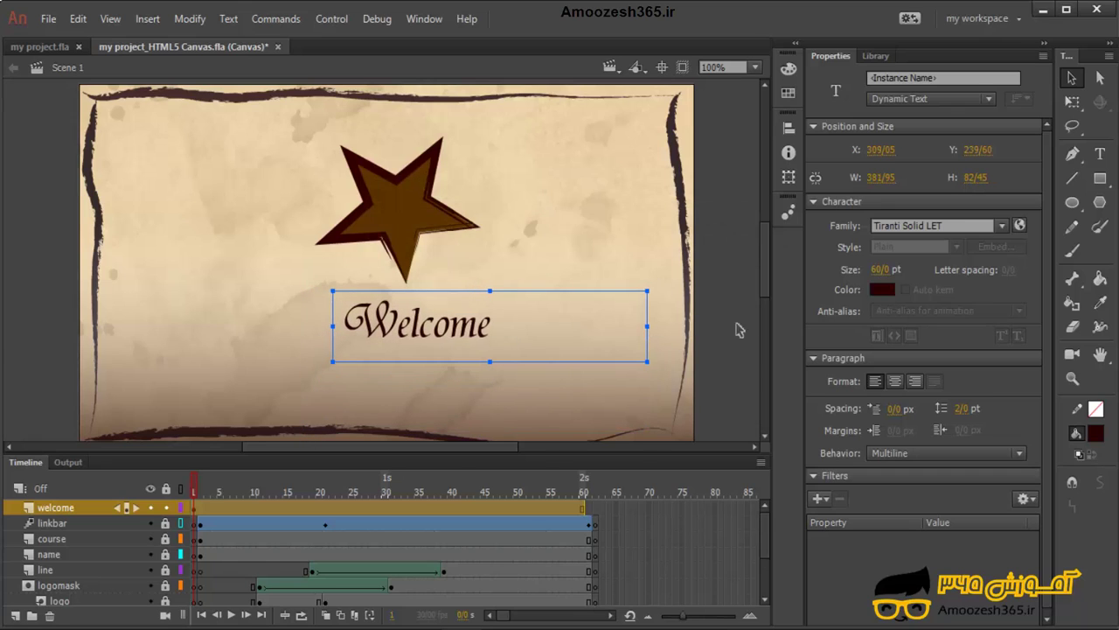
pyautogui.moveTo(645, 328); pyautogui.dragTo(511, 328)
pyautogui.moveTo(427, 334); pyautogui.dragTo(394, 334)
pyautogui.click(551, 312)
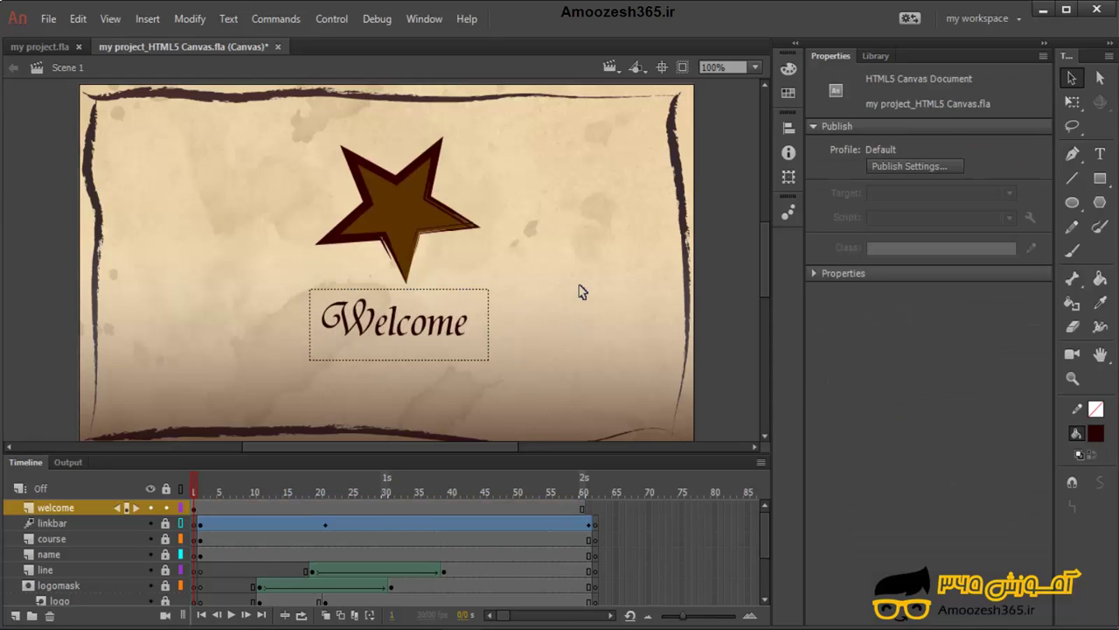
# Step: Play through the timeline and shorten the welcome layer's frame span so it ends at frame 2
pyautogui.click(234, 617)
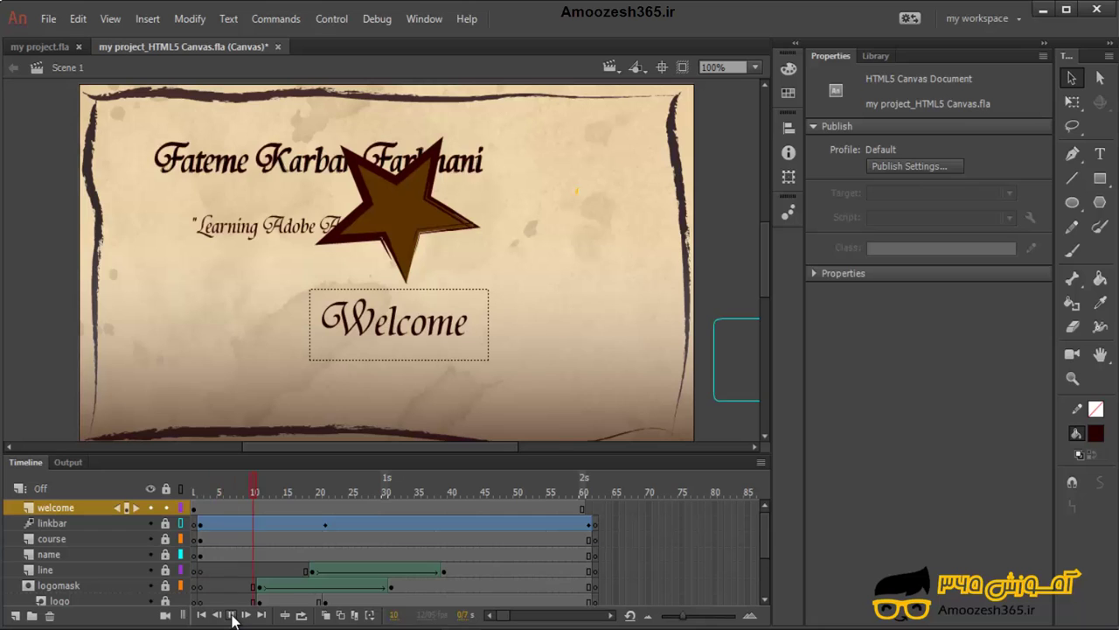
pyautogui.click(598, 493)
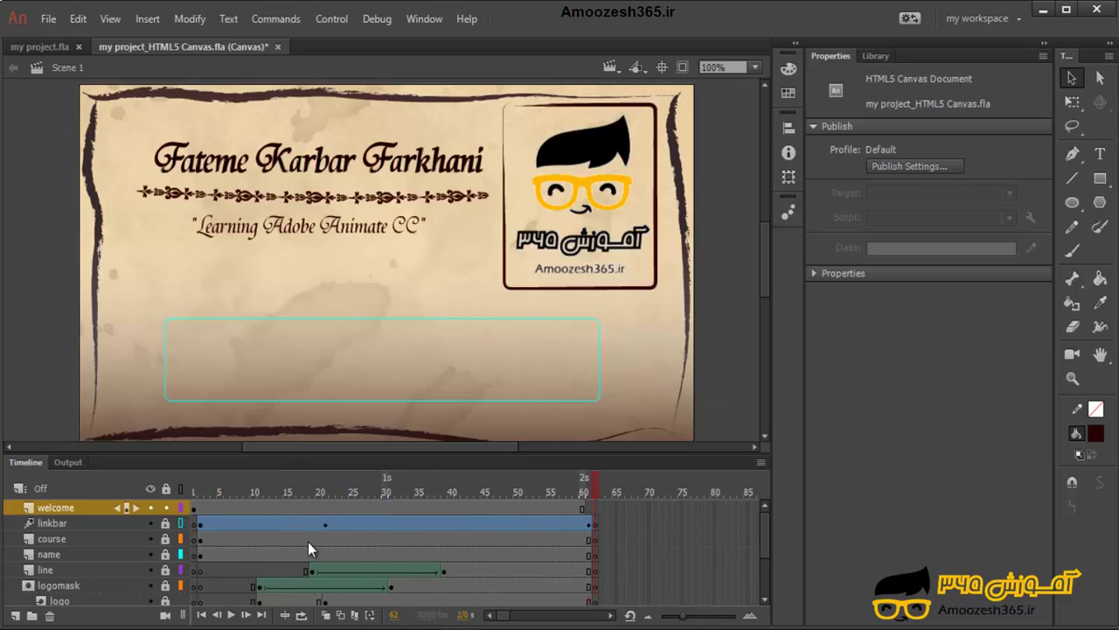
pyautogui.moveTo(313, 484); pyautogui.dragTo(194, 503)
pyautogui.click(208, 507)
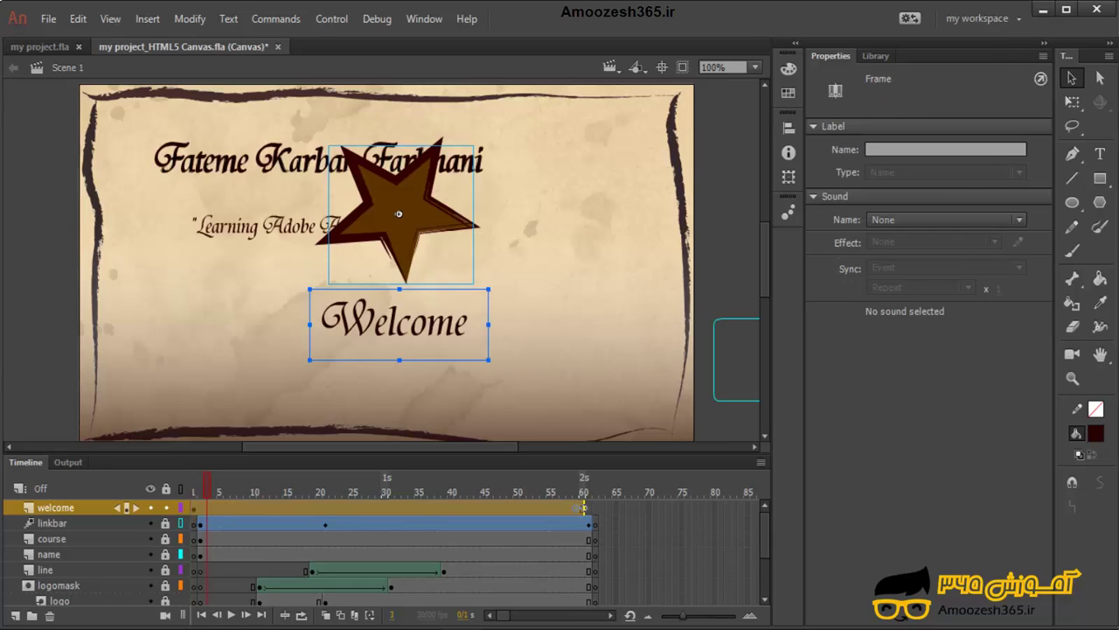
pyautogui.moveTo(583, 507); pyautogui.dragTo(494, 510)
pyautogui.moveTo(361, 516); pyautogui.dragTo(200, 508)
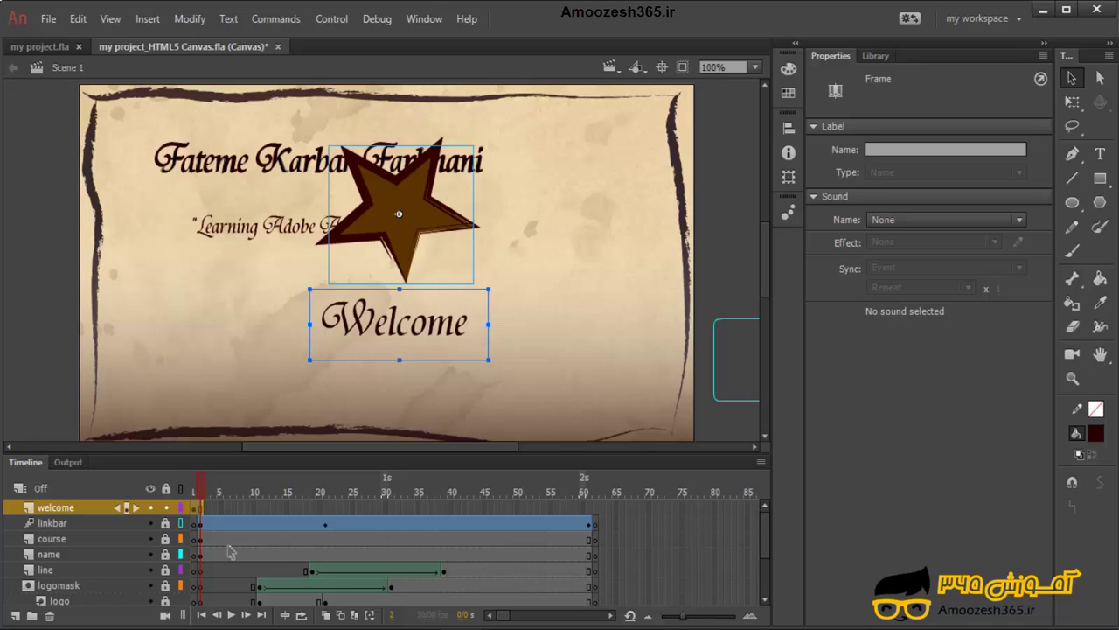
# Step: Play the animation from frame 1 twice to check the change from the welcome content to the main animation, and return to frame 1
pyautogui.click(195, 479)
pyautogui.click(230, 615)
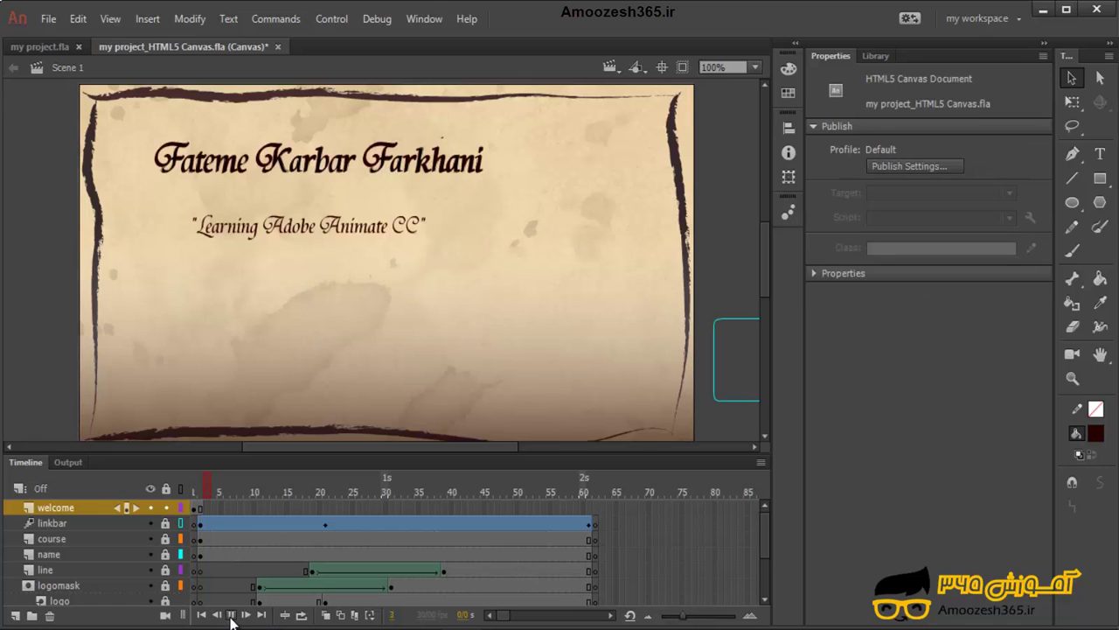
pyautogui.click(231, 615)
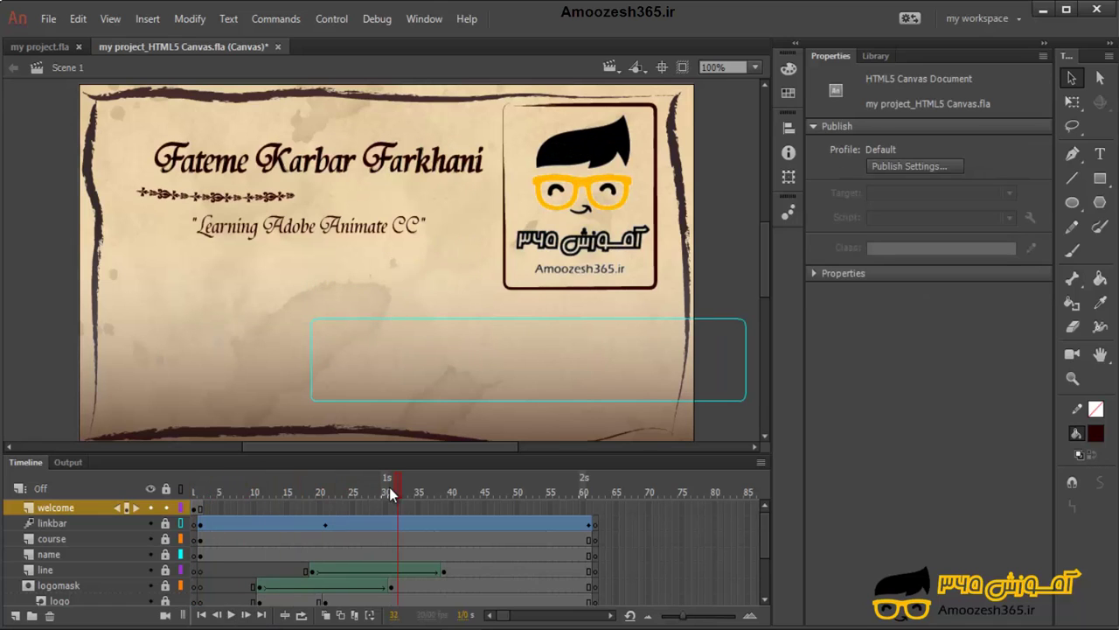
pyautogui.moveTo(389, 492); pyautogui.dragTo(191, 569)
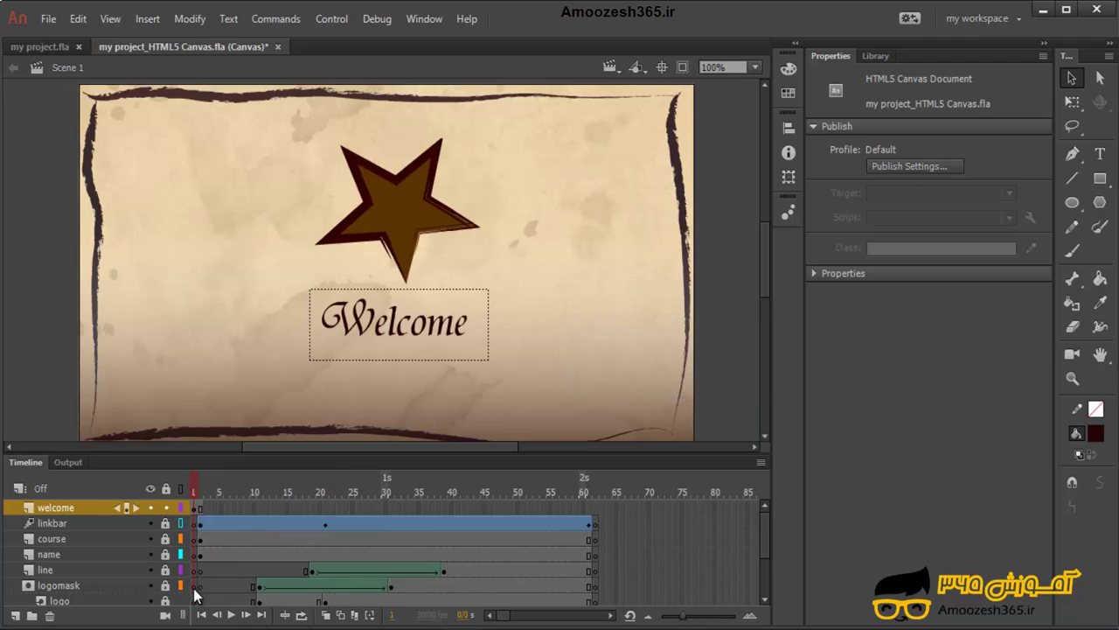
pyautogui.click(232, 616)
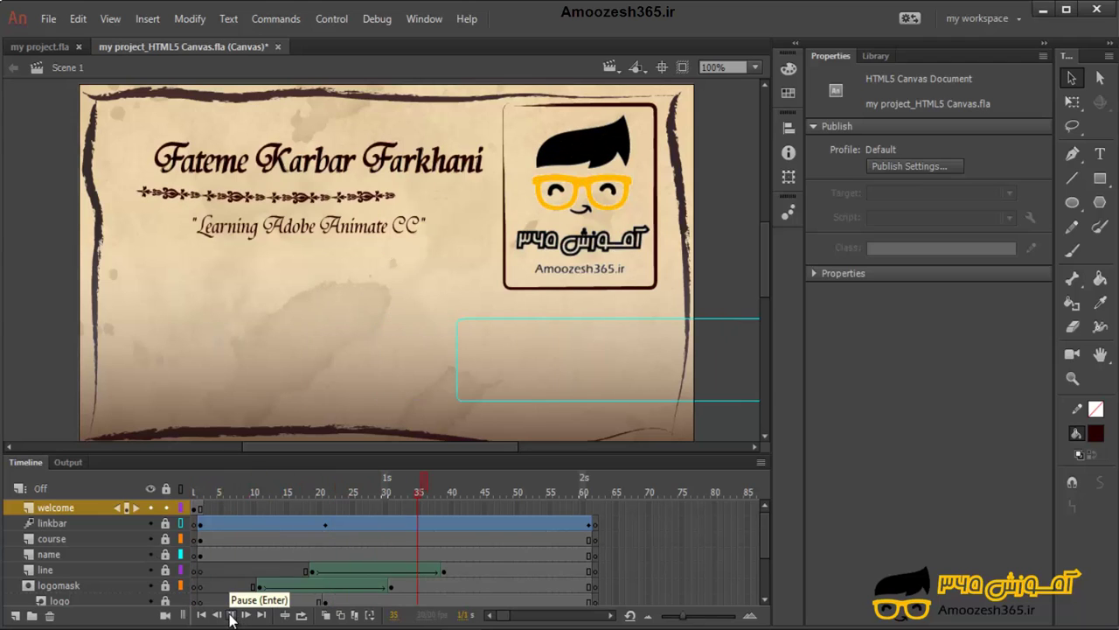
pyautogui.click(231, 615)
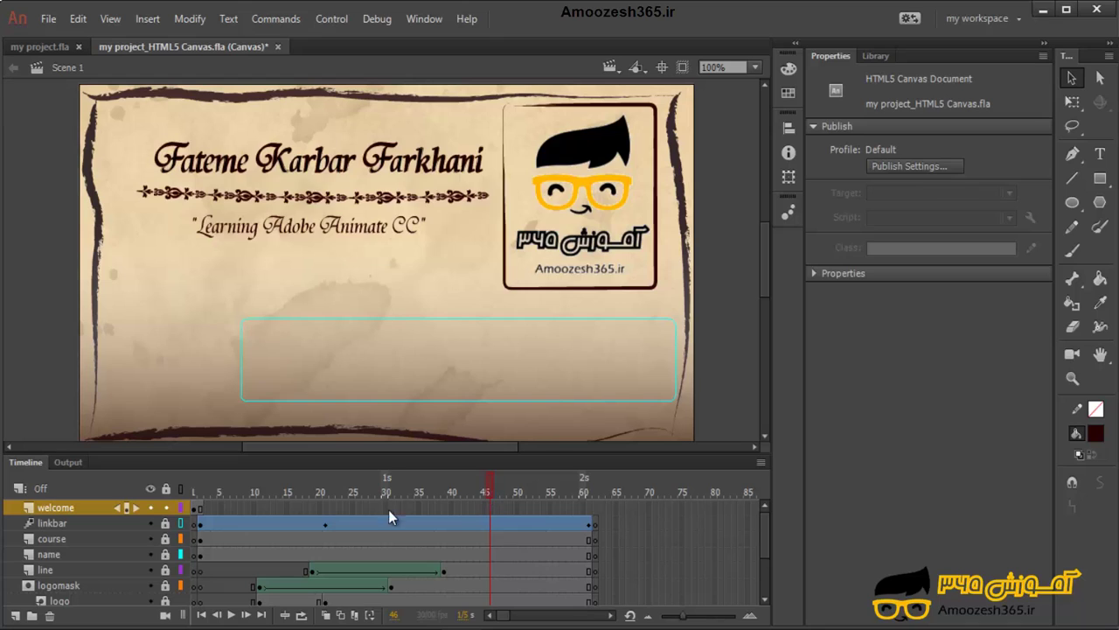
pyautogui.hotkey('shift', ',')
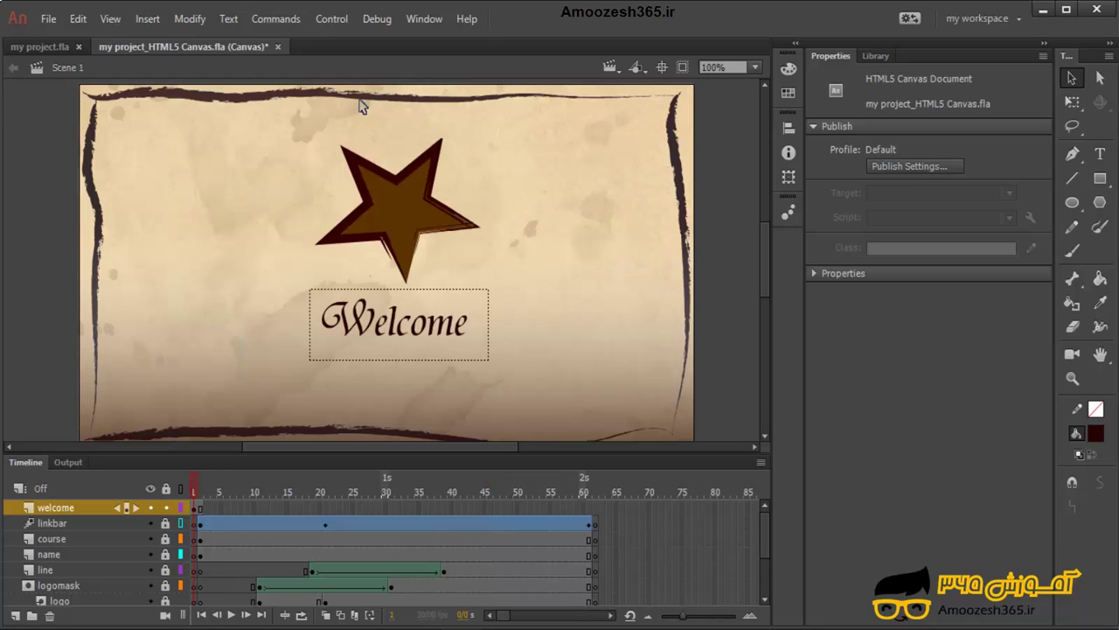
# Step: Try aligning the Welcome text to the stage's left edge, right edge and horizontal center
pyautogui.click(788, 129)
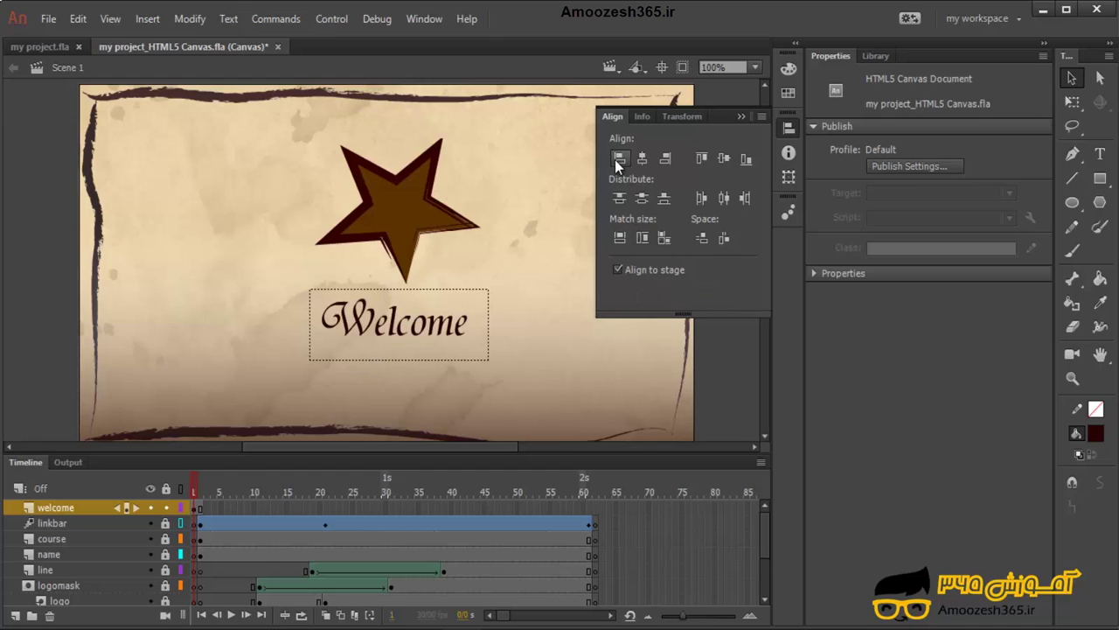
pyautogui.click(390, 325)
pyautogui.click(787, 128)
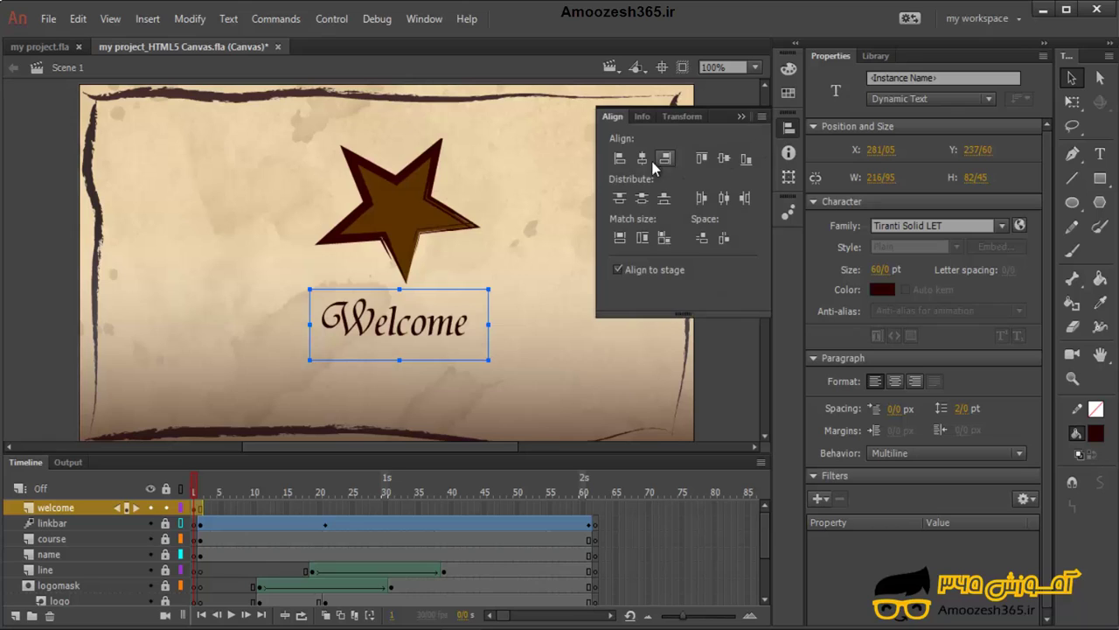
pyautogui.click(620, 160)
pyautogui.click(666, 158)
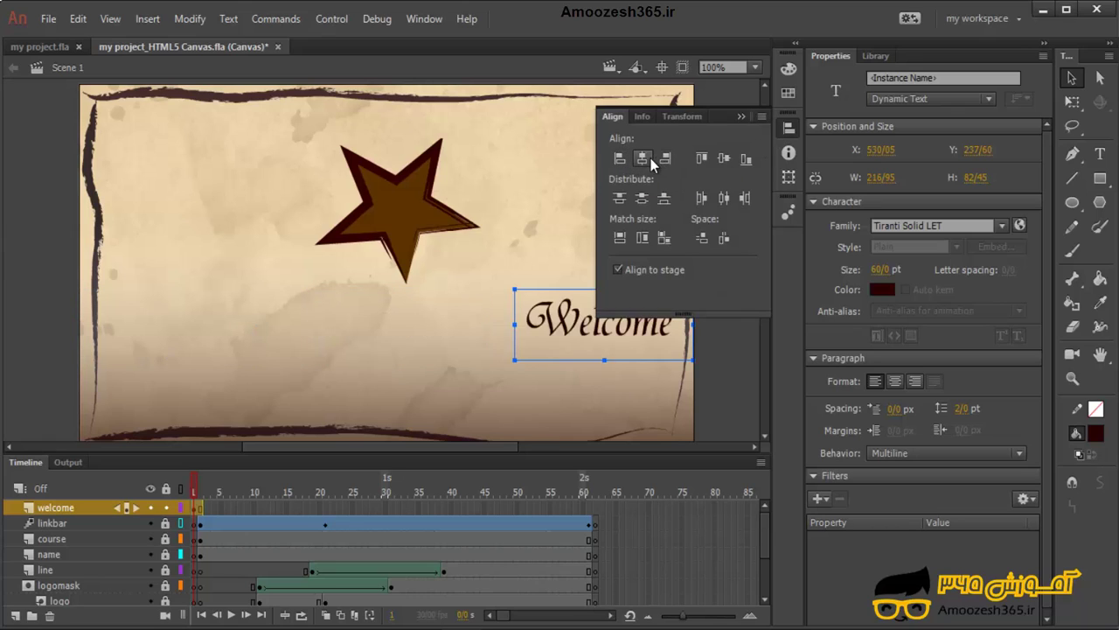
pyautogui.click(642, 158)
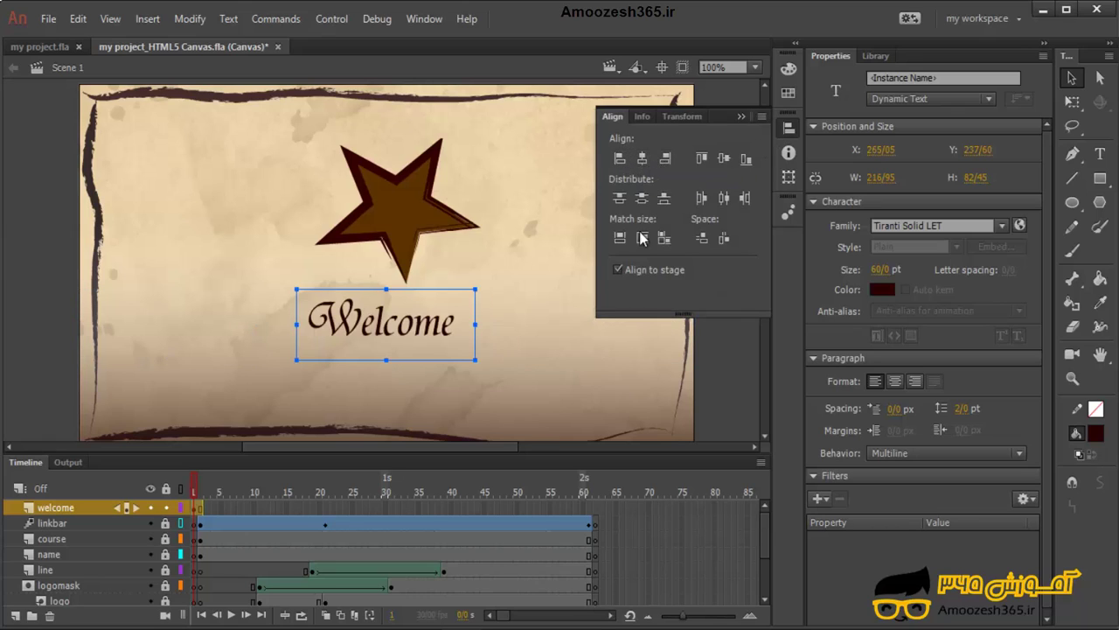
pyautogui.click(546, 284)
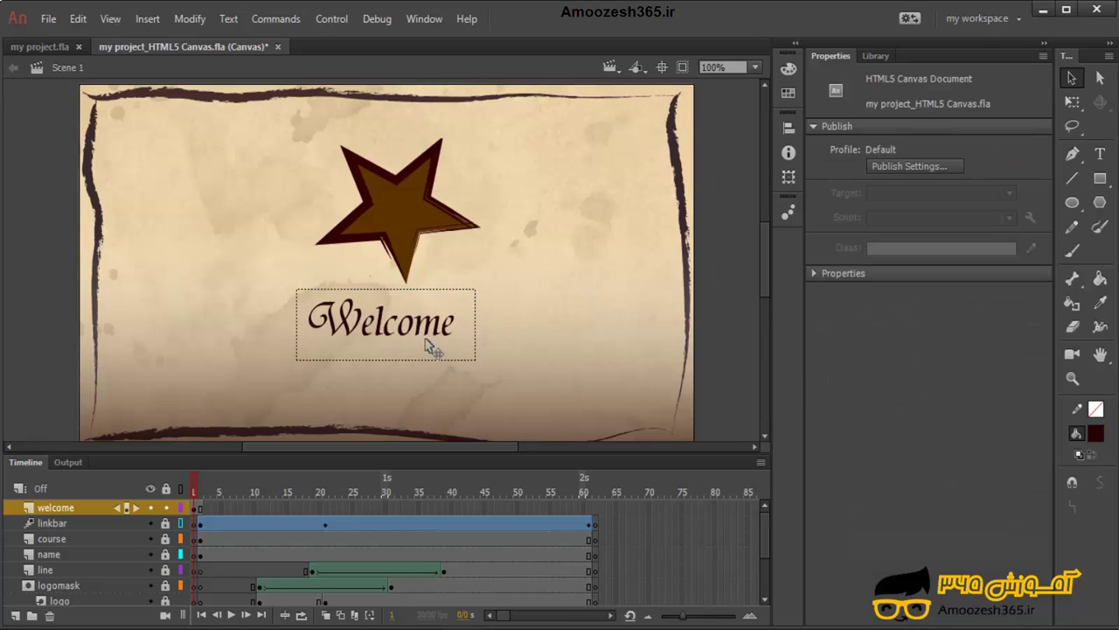
# Step: Move the Welcome text by hand to about X 282, Y 231 so it sits centered just beneath the star
pyautogui.moveTo(413, 341); pyautogui.dragTo(429, 335)
pyautogui.click(468, 381)
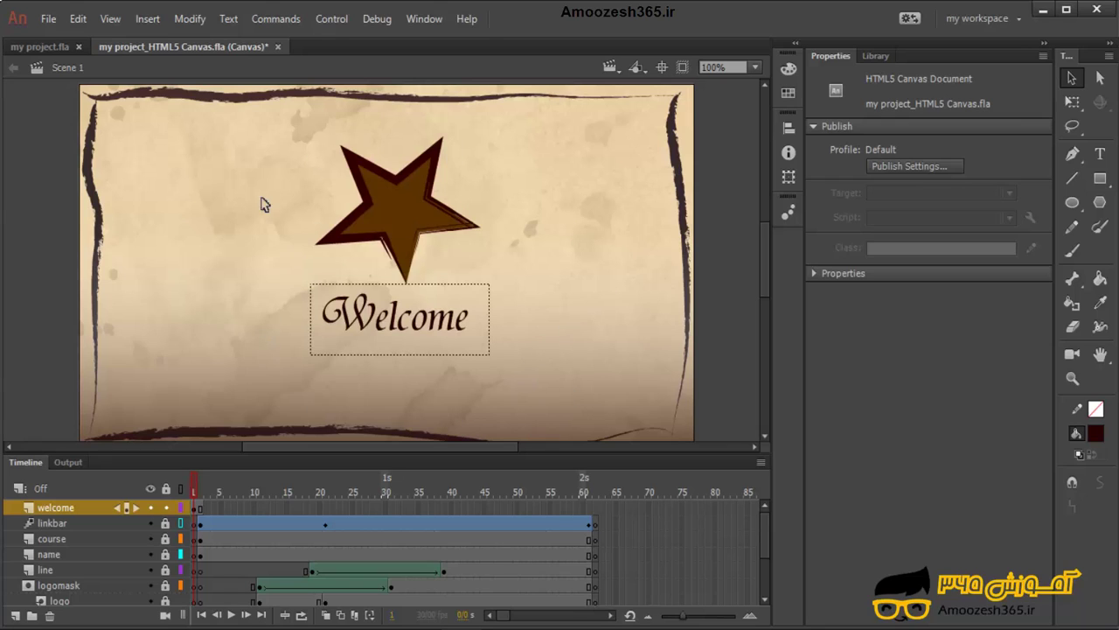
pyautogui.click(488, 317)
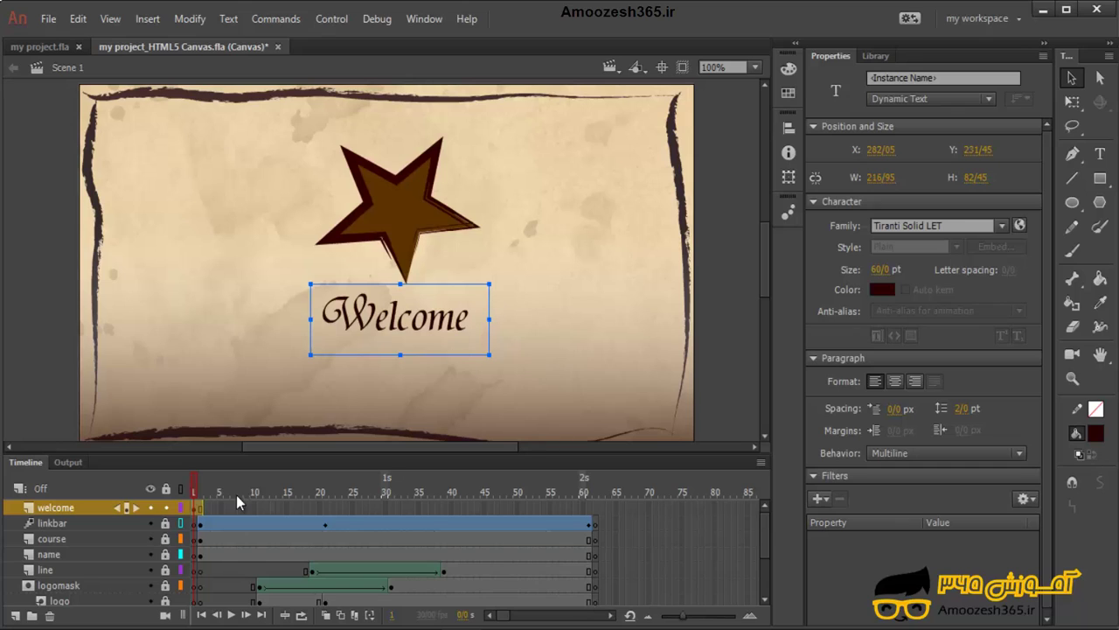
# Step: Play the timeline and compare the welcome content on frame 1 with the frames that follow it
pyautogui.press('Return')
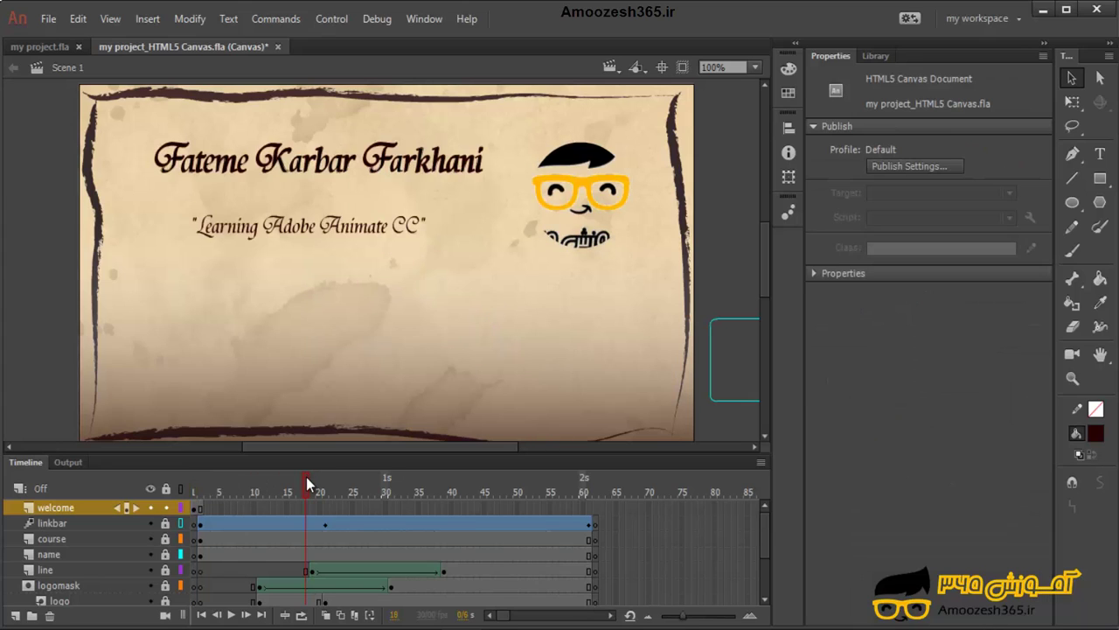
pyautogui.click(214, 502)
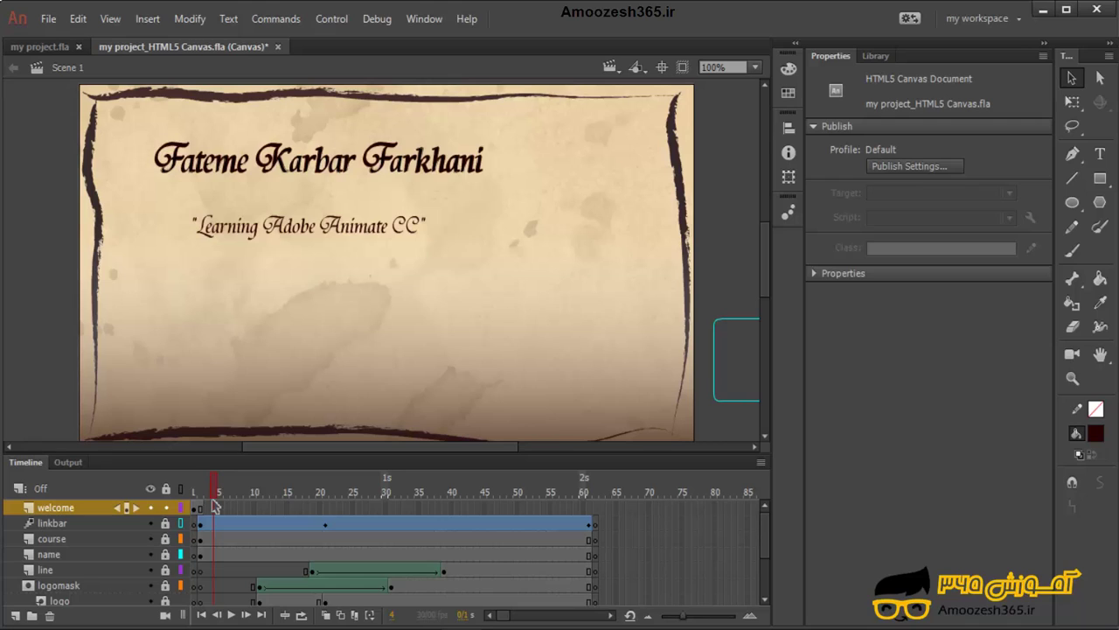
pyautogui.click(196, 493)
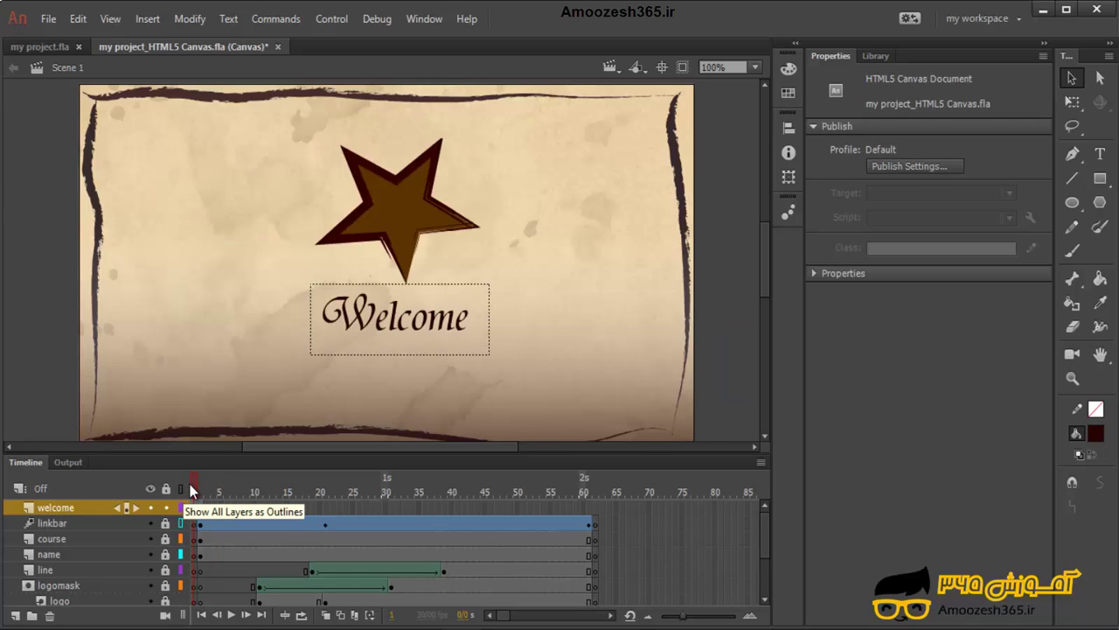
pyautogui.moveTo(196, 484); pyautogui.dragTo(204, 485)
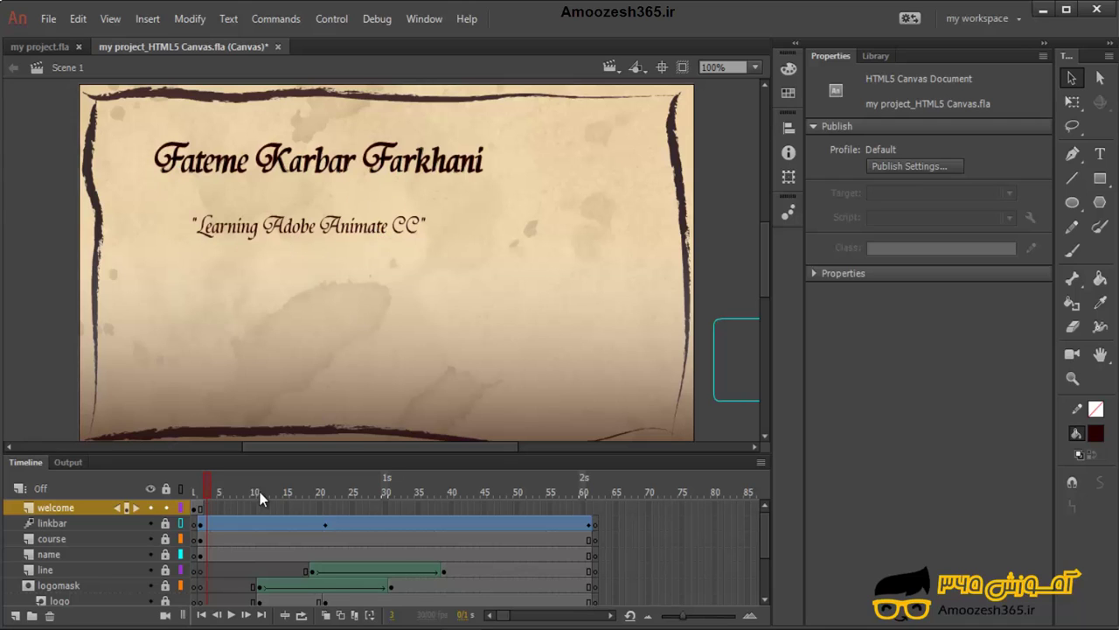
# Step: Move the text keyframe on the name layer to frame 32 and the one on the course layer to frame 37
pyautogui.moveTo(213, 489); pyautogui.dragTo(220, 581)
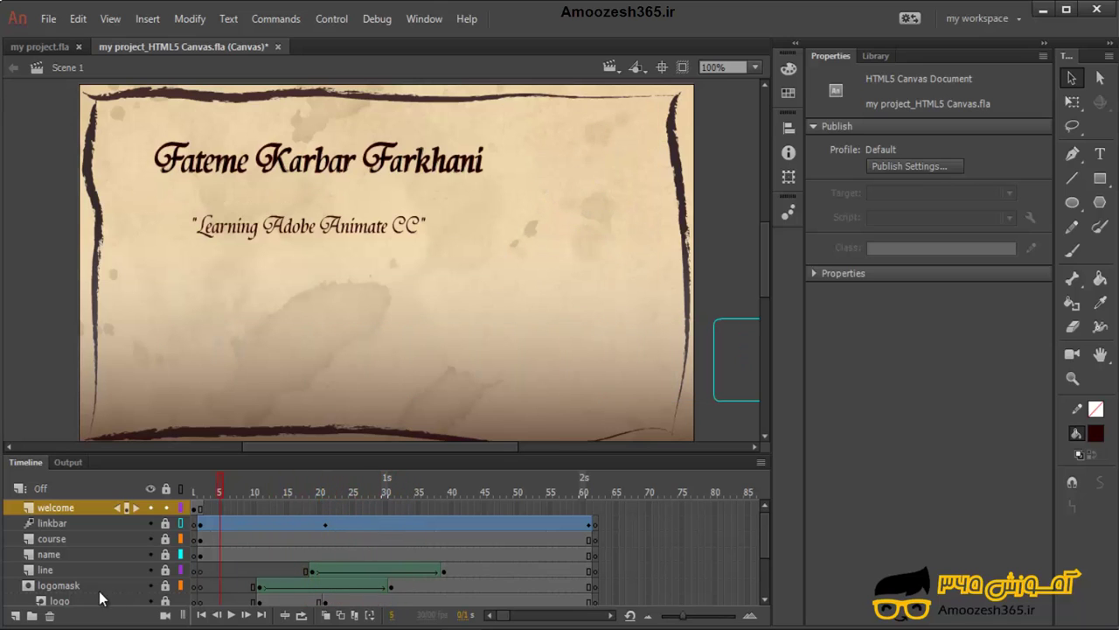
pyautogui.click(200, 557)
pyautogui.moveTo(198, 559); pyautogui.dragTo(404, 558)
pyautogui.click(207, 540)
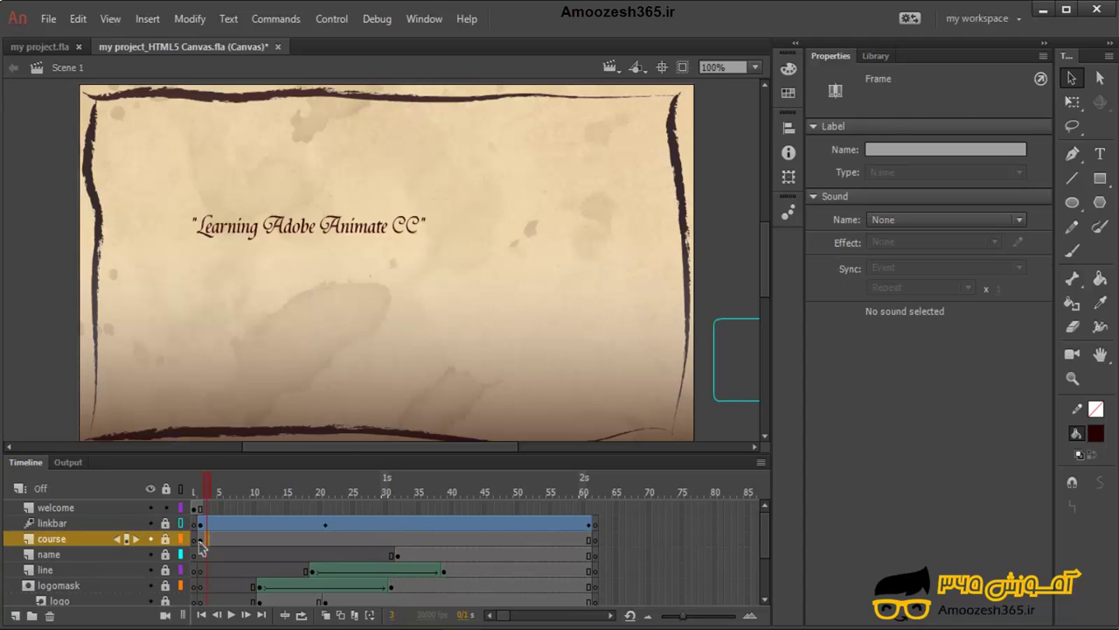
pyautogui.click(200, 539)
pyautogui.moveTo(201, 540); pyautogui.dragTo(427, 540)
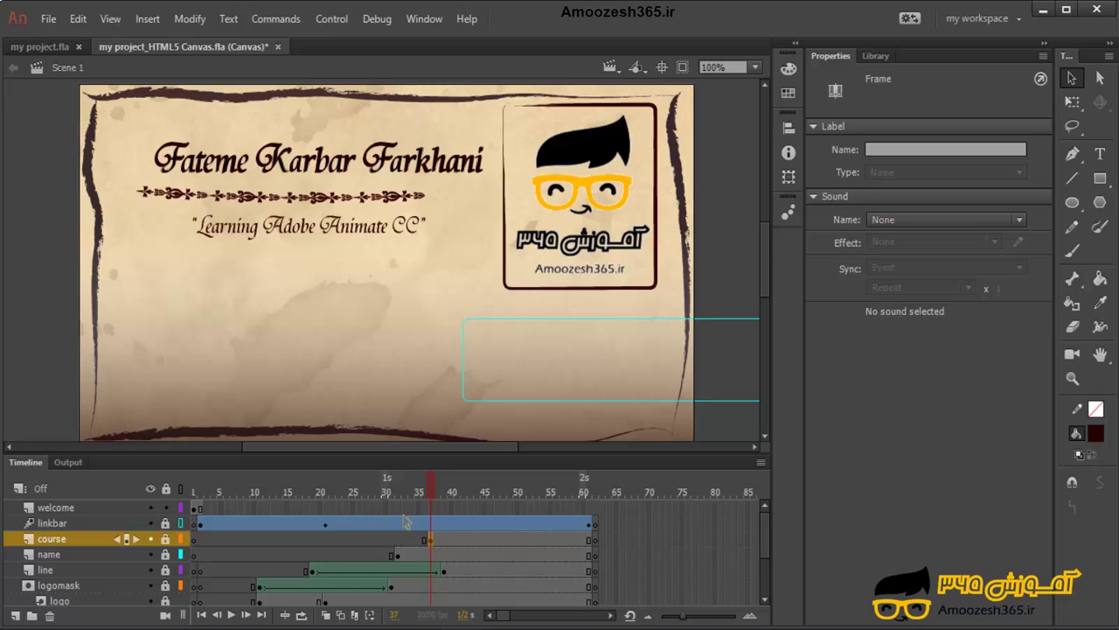
# Step: Play the animation and scrub through its second half to check when the name and course texts and the link bar appear
pyautogui.click(231, 615)
pyautogui.click(231, 615)
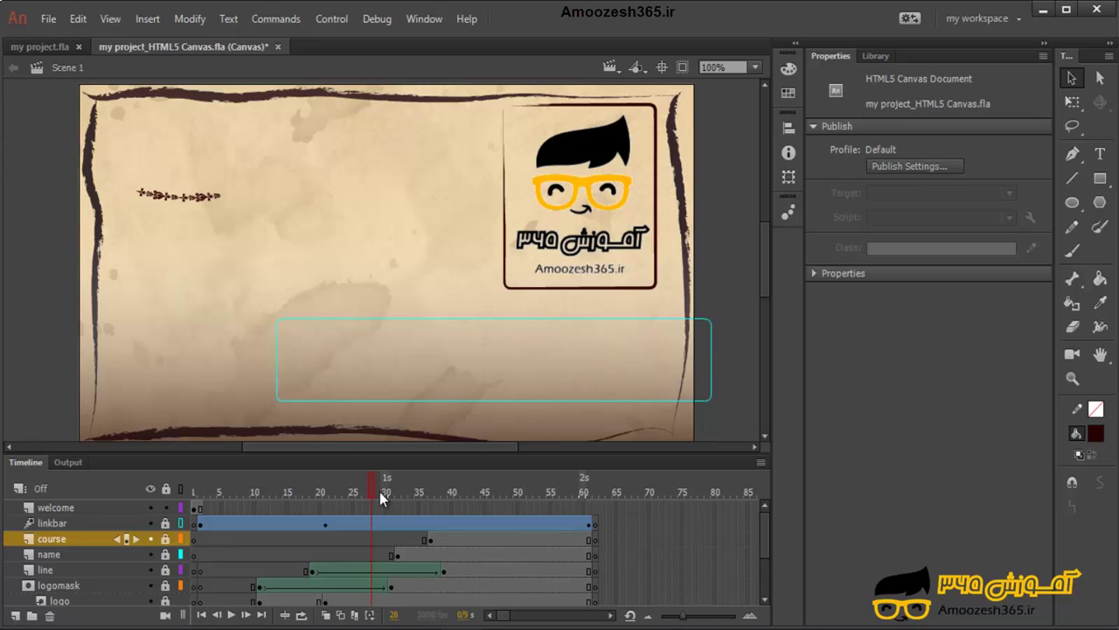
pyautogui.click(231, 615)
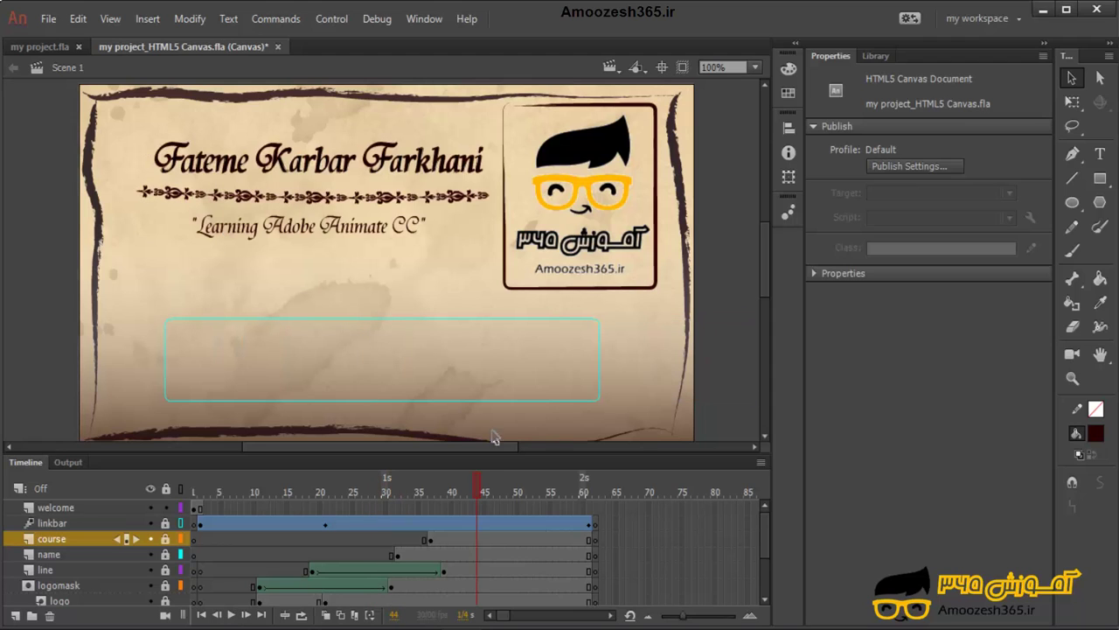
pyautogui.click(480, 490)
pyautogui.moveTo(480, 485); pyautogui.dragTo(577, 527)
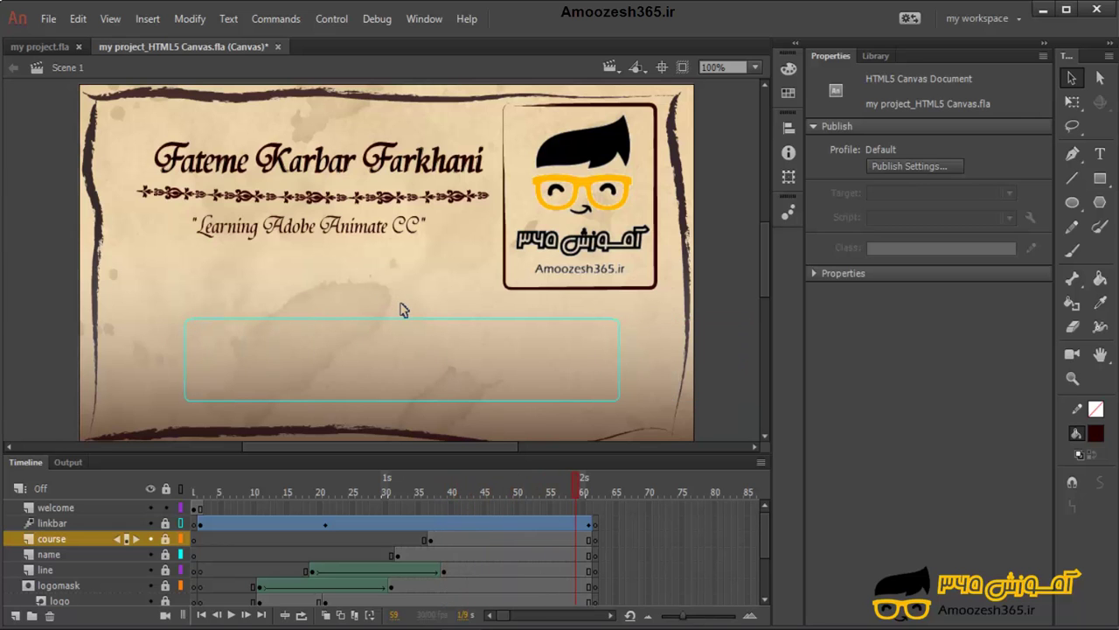